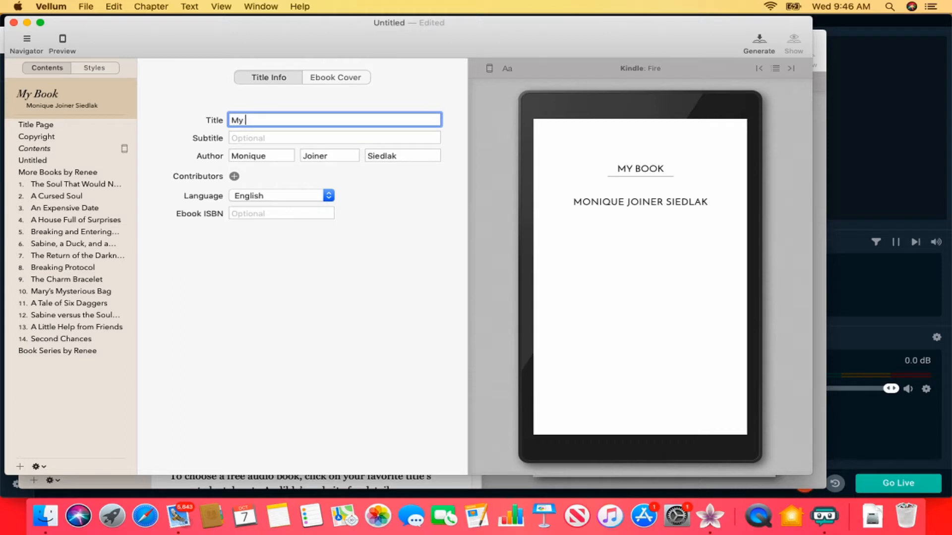
Complete the book title as "My Soul to Reap" and replace the author's first and last names, leaving the middle name empty.
type("Soul to Reap")
double_click(260, 157)
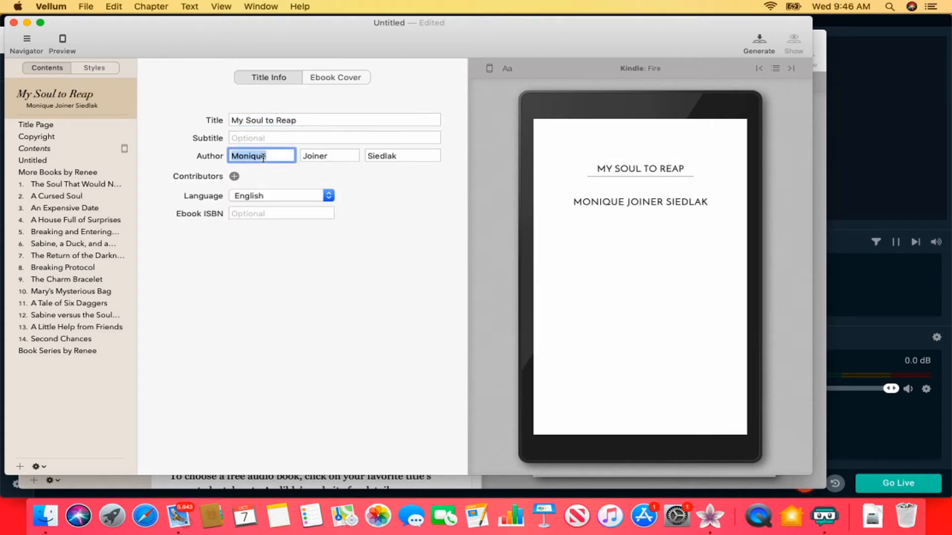
type("Renee")
double_click(331, 157)
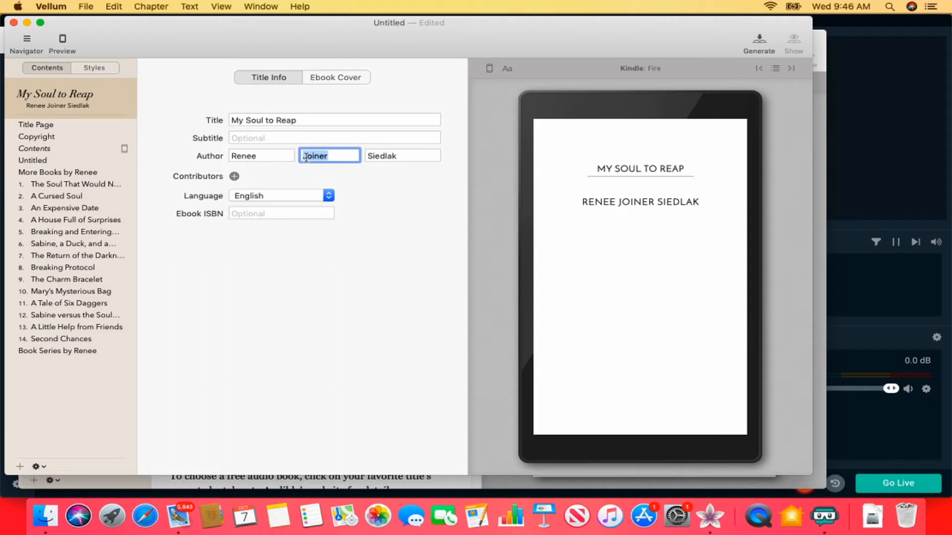
key("BackSpace")
double_click(368, 158)
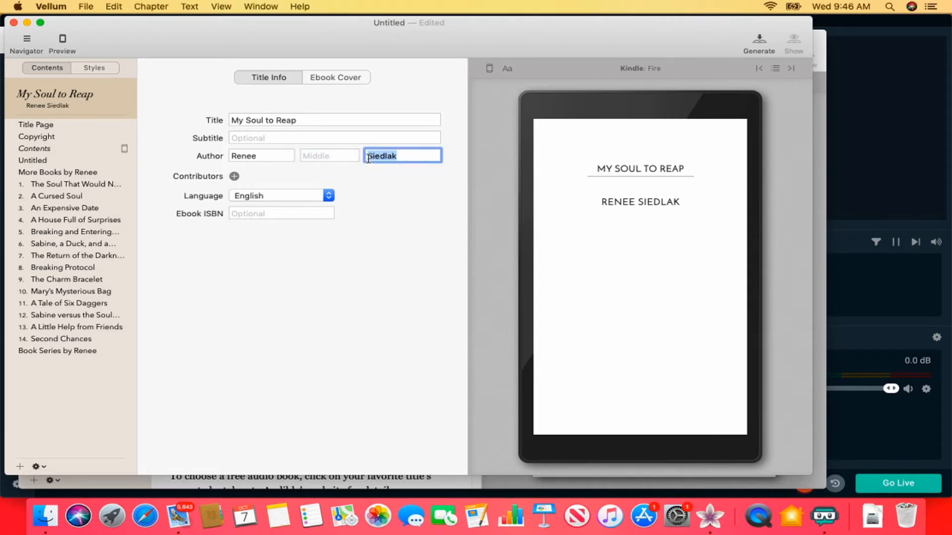
type("Joiner")
Add the My Soul to Reap cover image as the ebook cover.
left_click(332, 78)
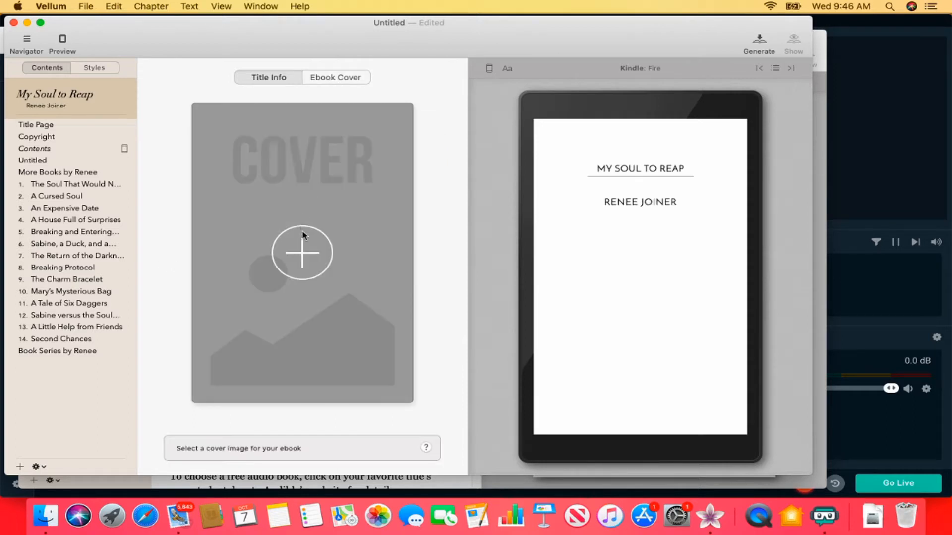
left_click(306, 257)
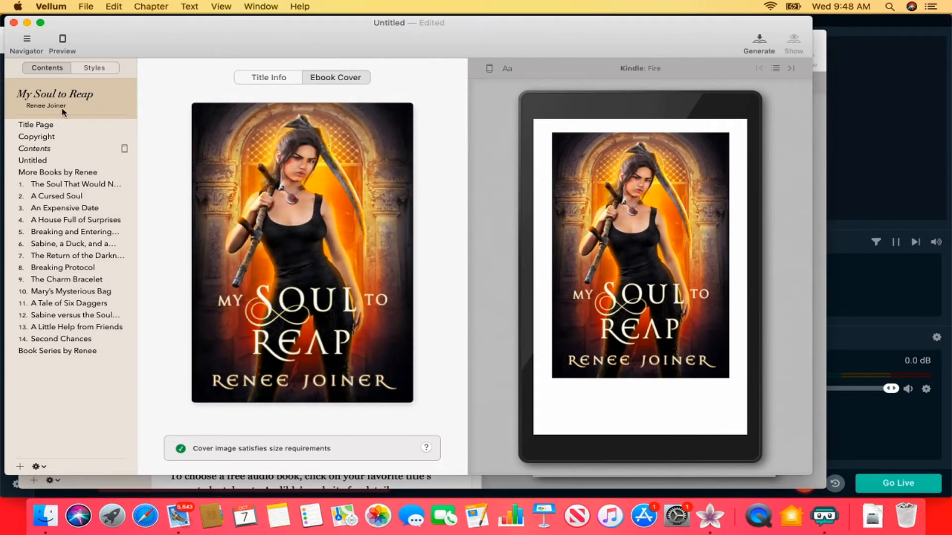
Set the publisher on the Title Page to "Oshun Publications".
left_click(48, 127)
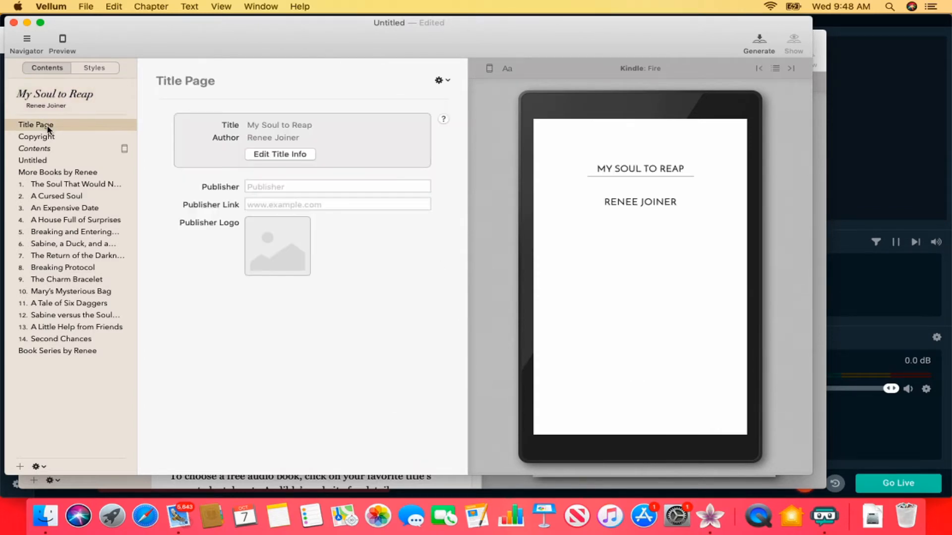
left_click(289, 187)
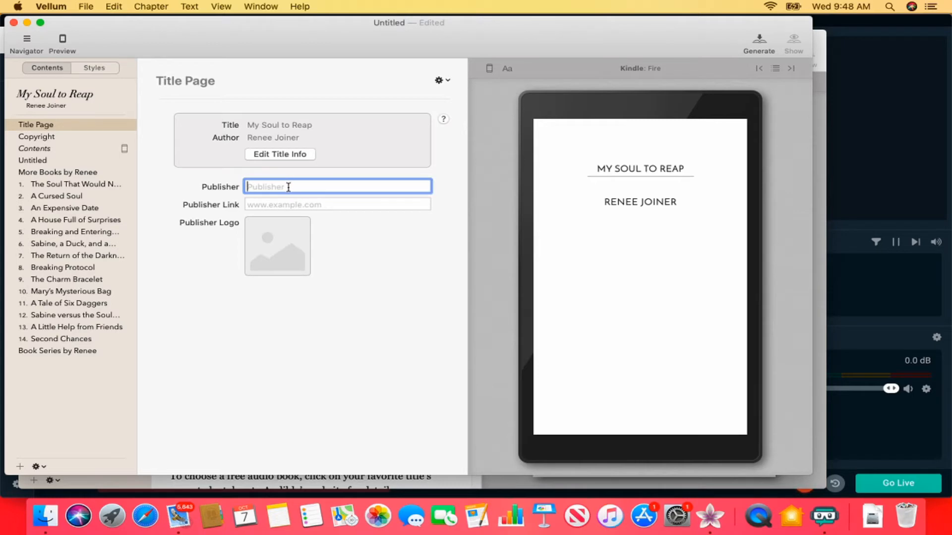
type("C")
type("shun ")
type("Publication")
type("s")
Set the Title Page's publisher link to oshunpublications.com and add the Oshun Publications logo image as the publisher logo.
left_click(259, 203)
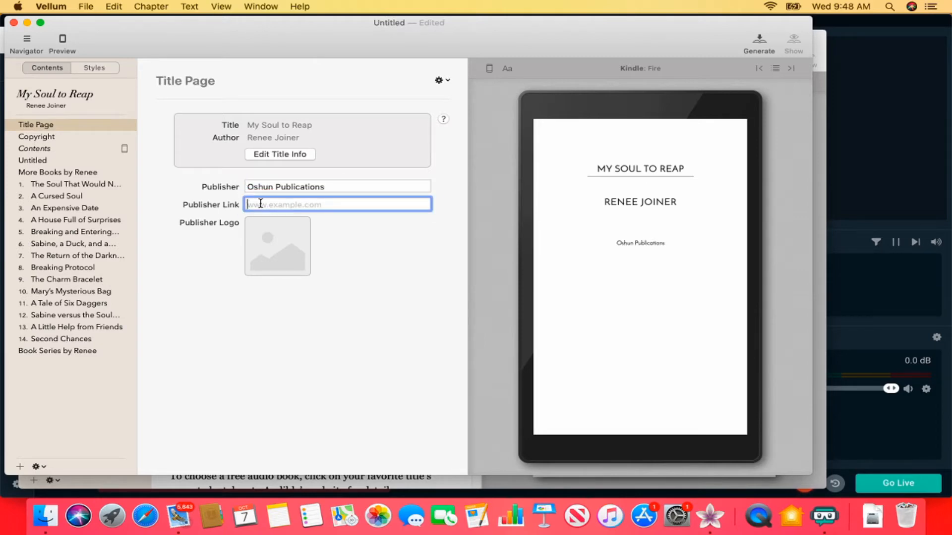
type("oshun")
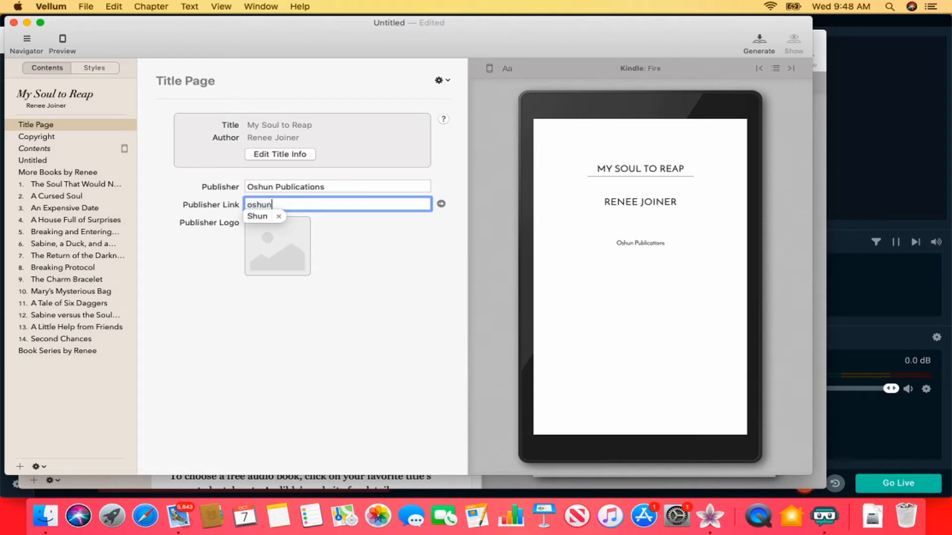
type("publicati")
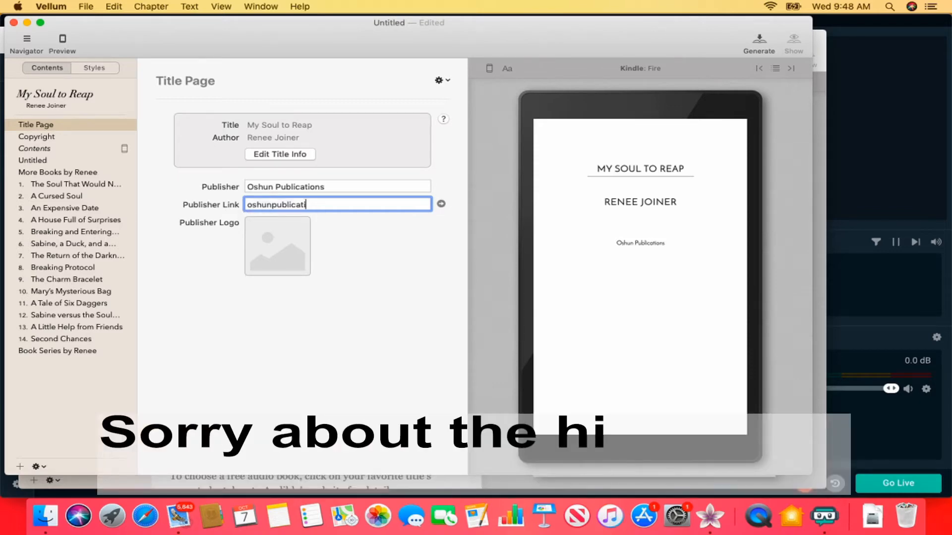
type("ons.com")
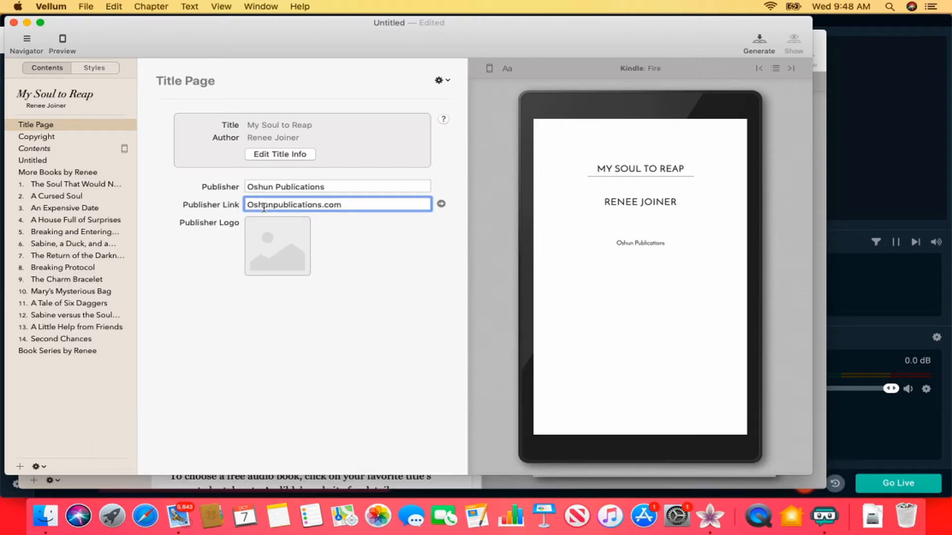
key("BackSpace")
type("o")
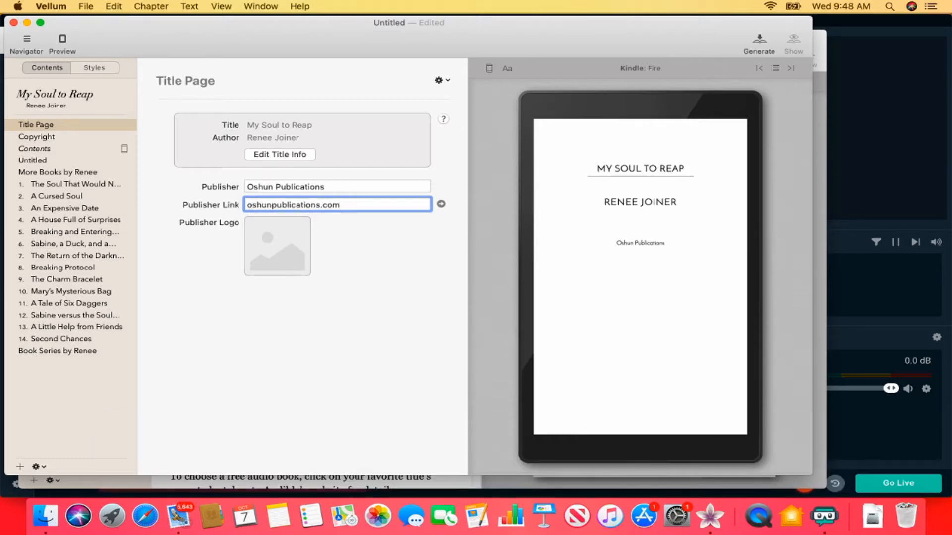
left_click(355, 203)
key("Return")
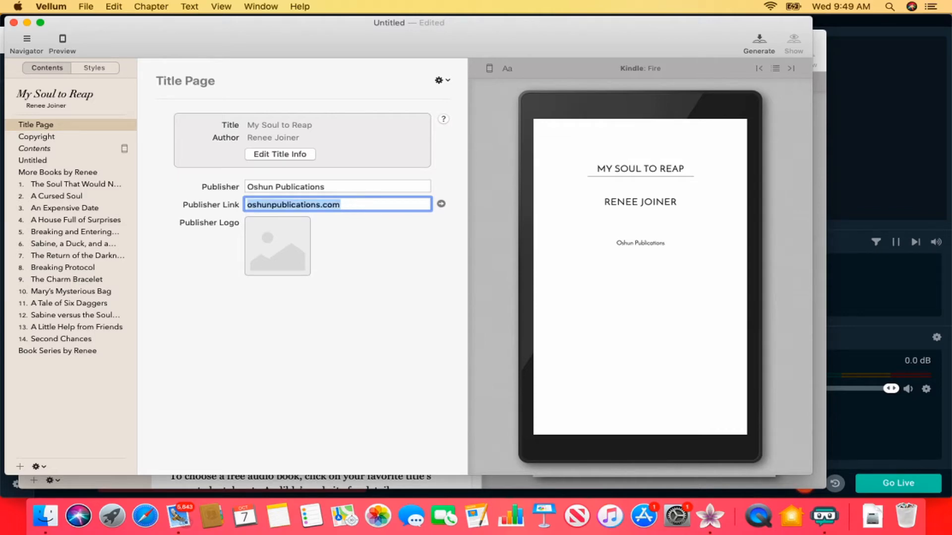
left_click(272, 247)
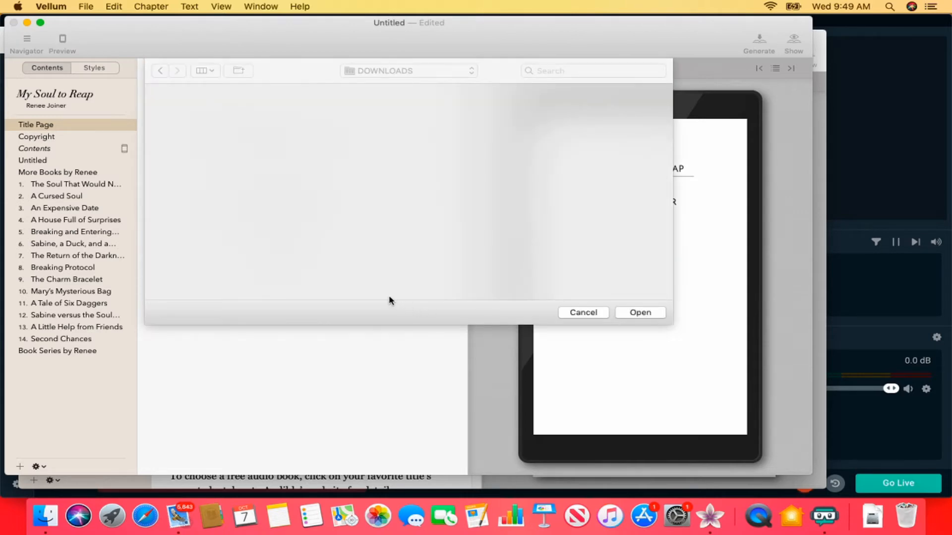
double_click(387, 298)
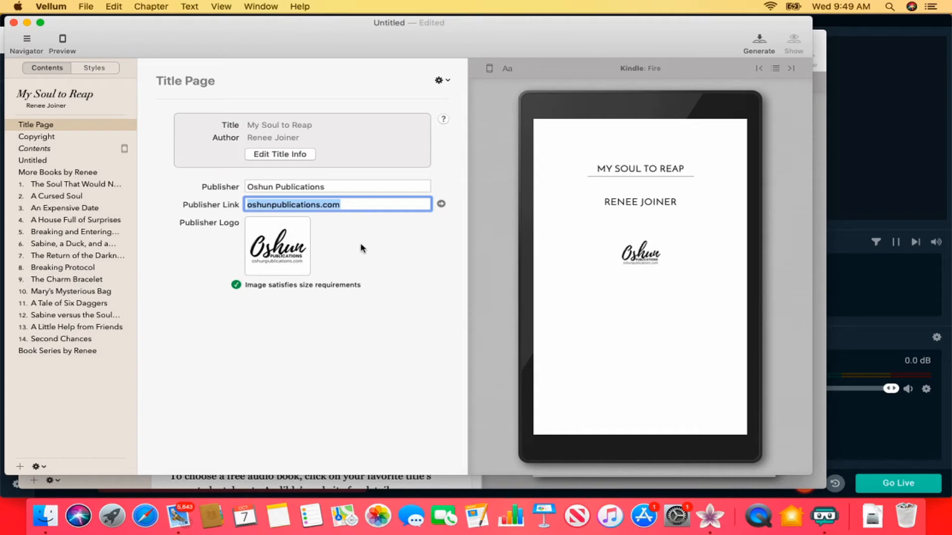
Restrict the existing Copyright page to ebooks only.
left_click(42, 139)
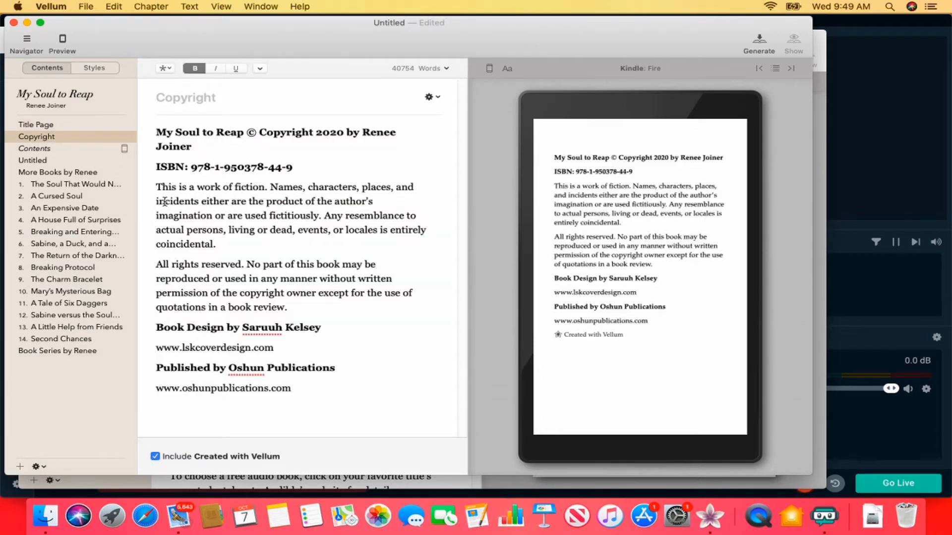
right_click(116, 141)
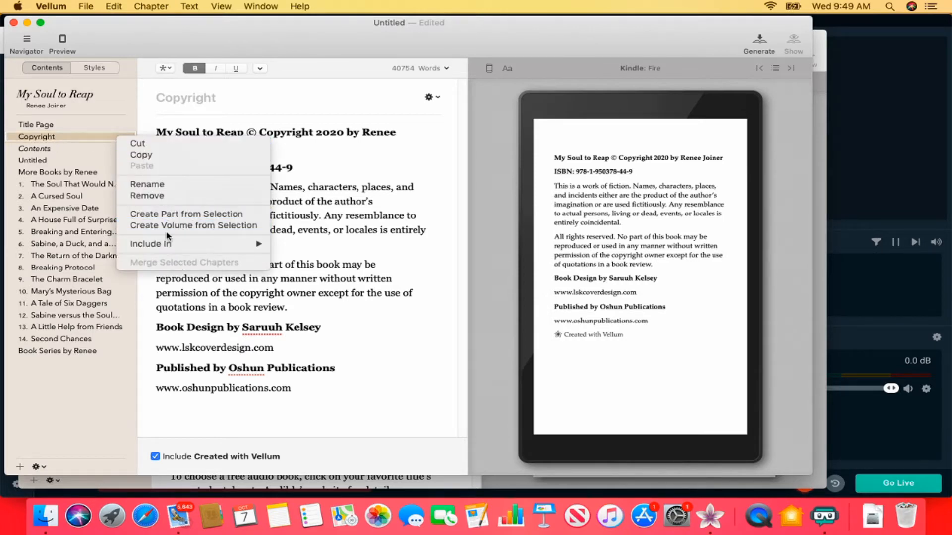
mouse_move(170, 247)
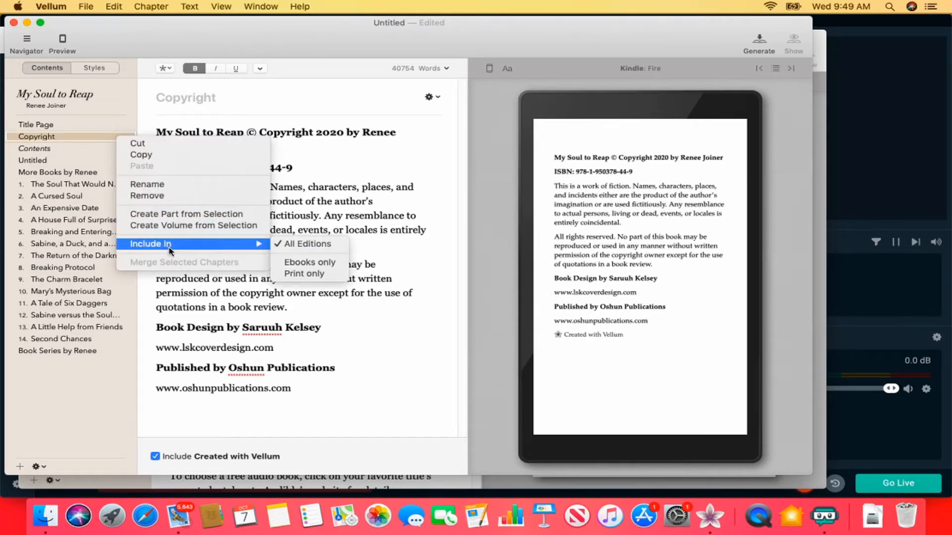
left_click(309, 263)
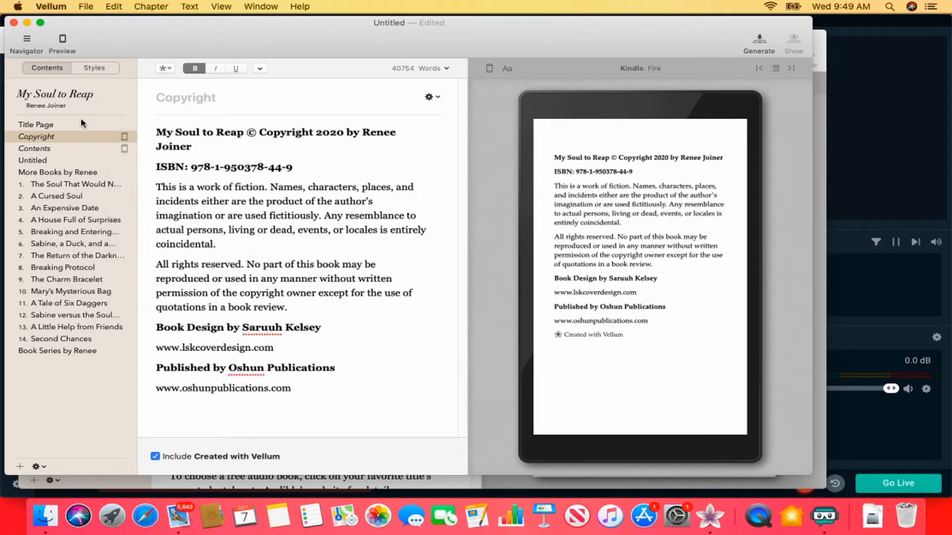
Restrict the Title Page to ebooks only.
left_click(48, 125)
right_click(47, 125)
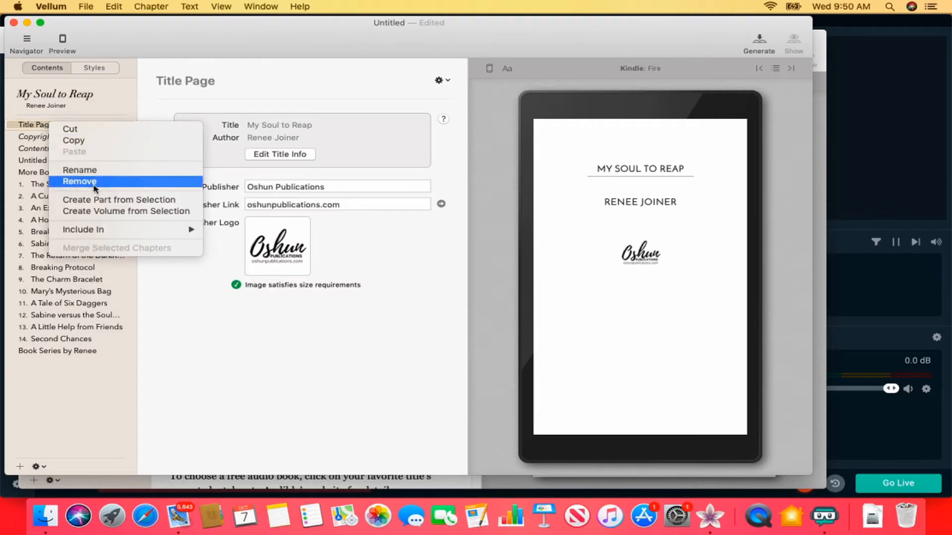
mouse_move(190, 230)
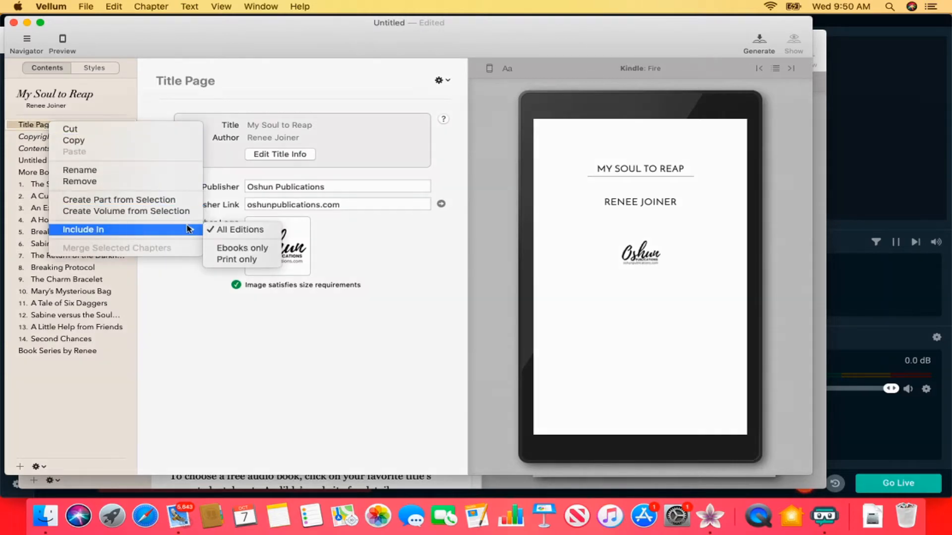
left_click(234, 248)
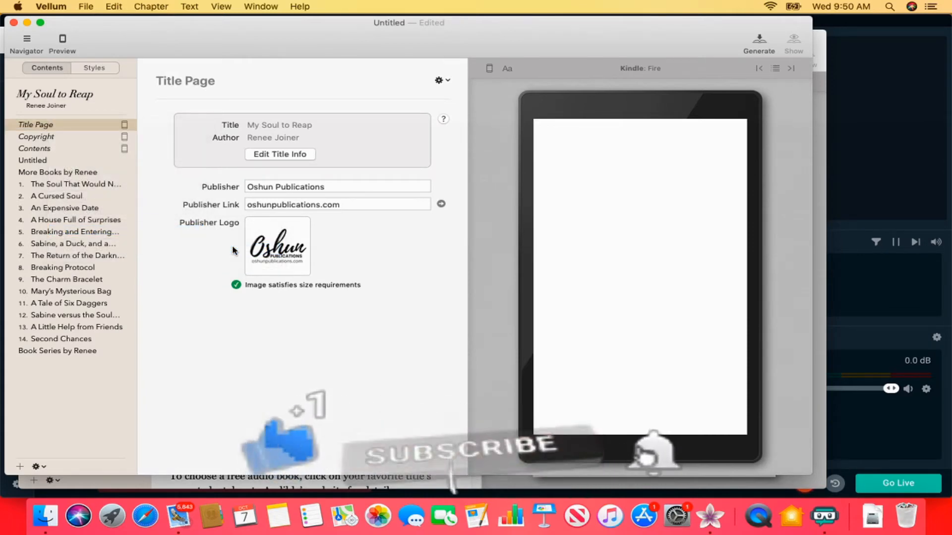
Duplicate the Contents page directly below the original by copying and pasting it.
left_click(46, 149)
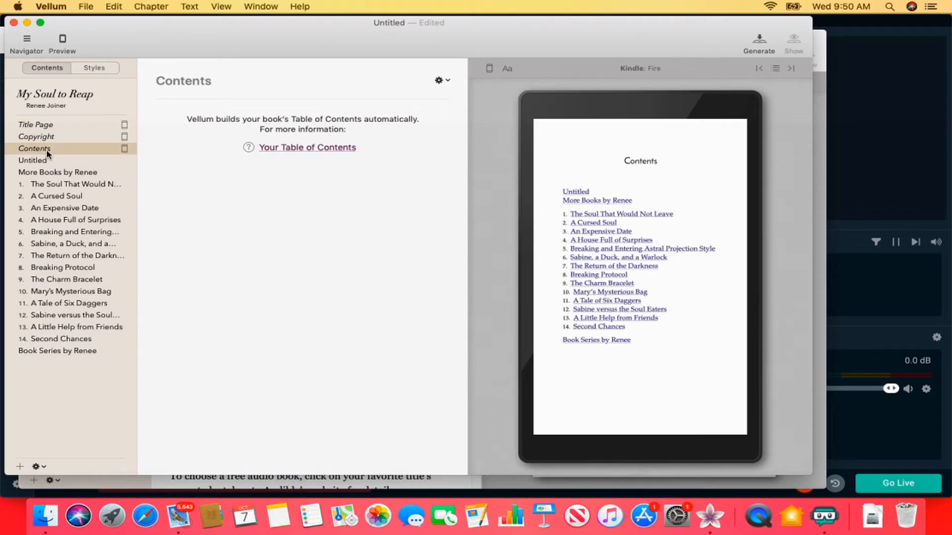
right_click(72, 152)
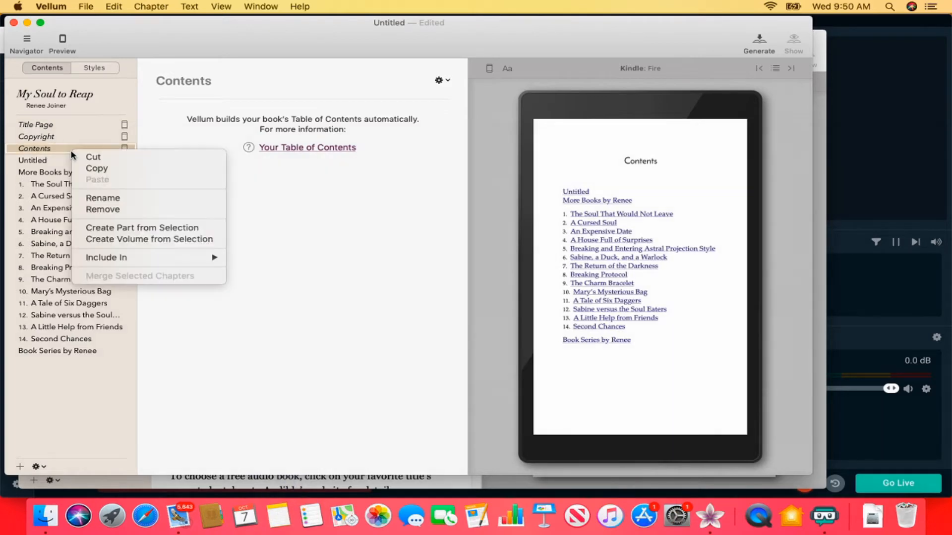
left_click(94, 149)
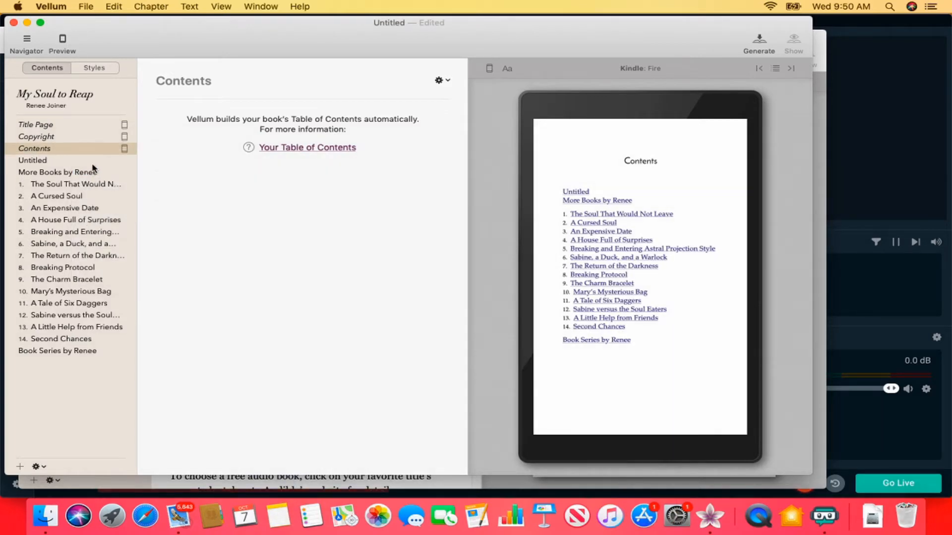
right_click(93, 151)
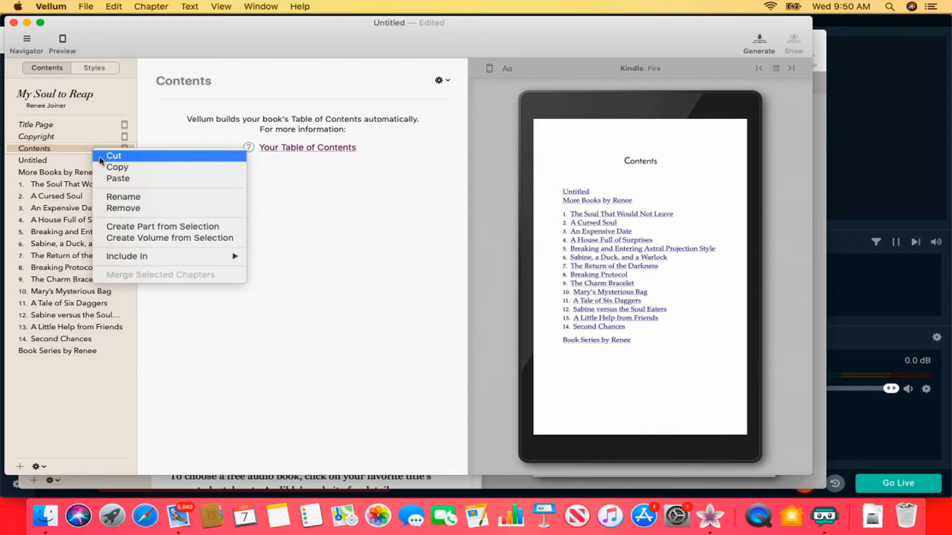
left_click(109, 178)
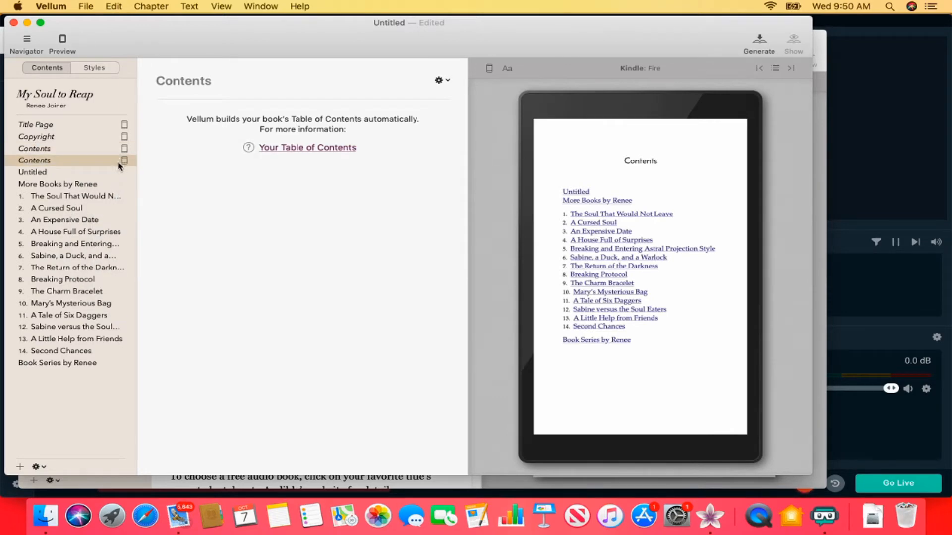
Include the duplicated Contents page in the print edition only.
right_click(118, 162)
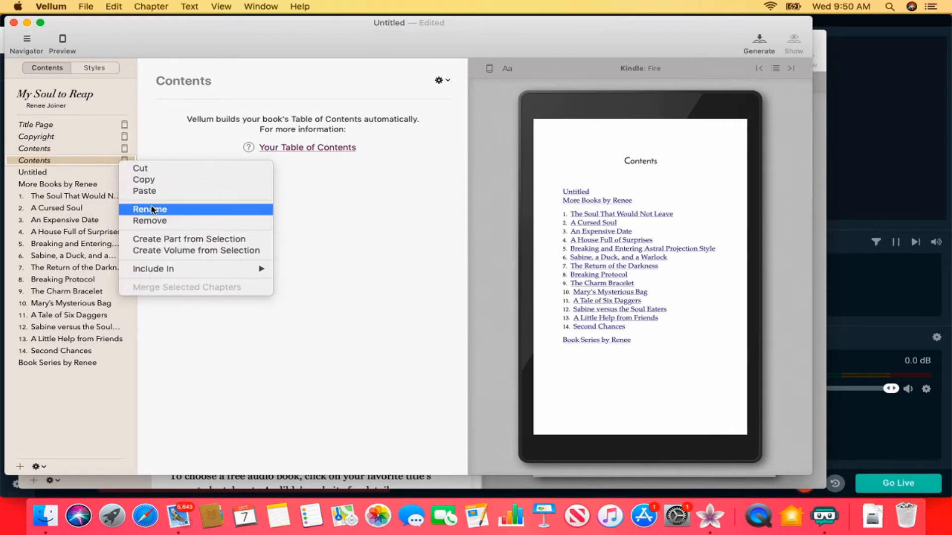
mouse_move(191, 268)
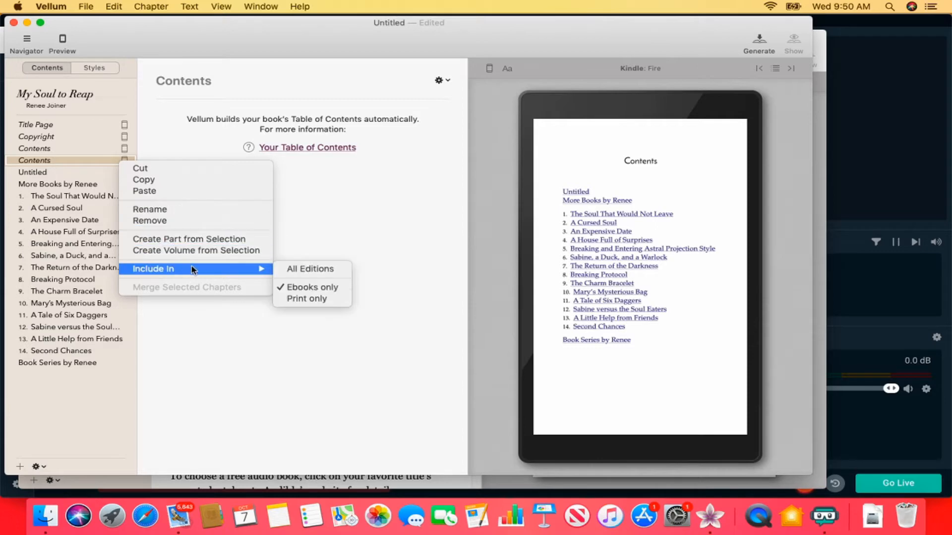
left_click(314, 299)
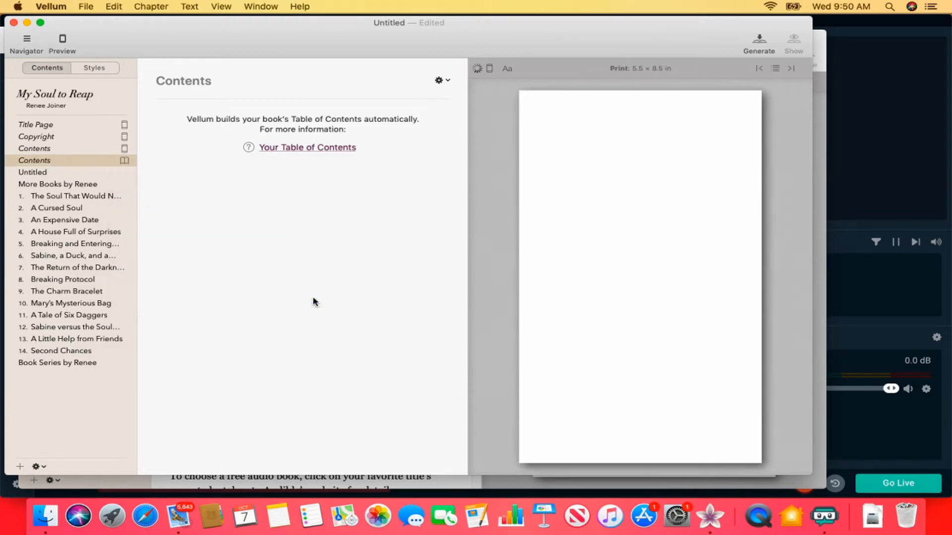
Convert the Untitled page into a Copyright page and delete the three asterisks before its ISBN.
left_click(36, 174)
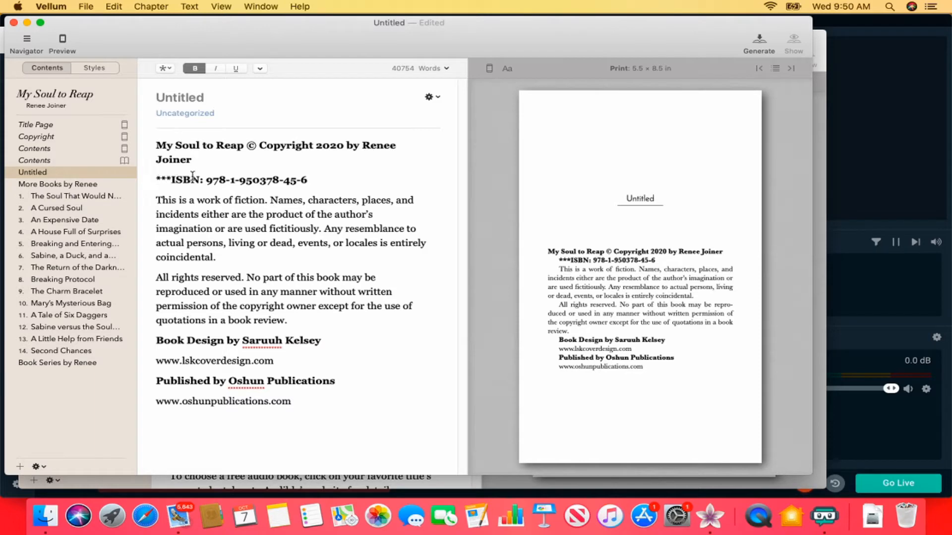
left_click(437, 99)
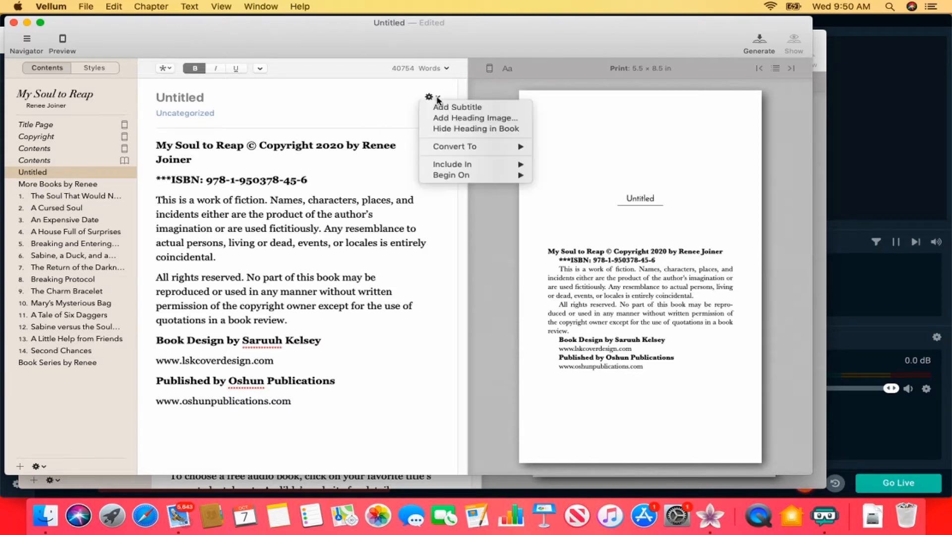
mouse_move(455, 153)
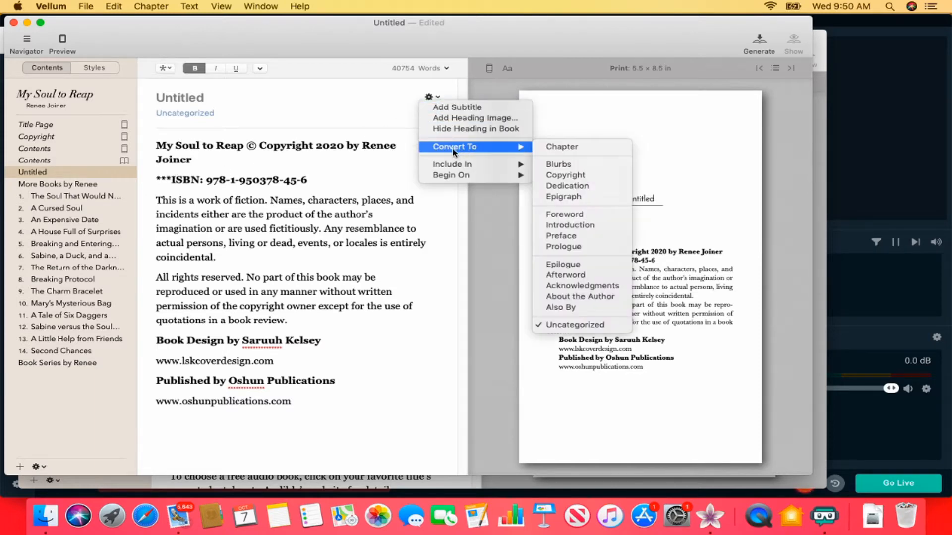
left_click(559, 175)
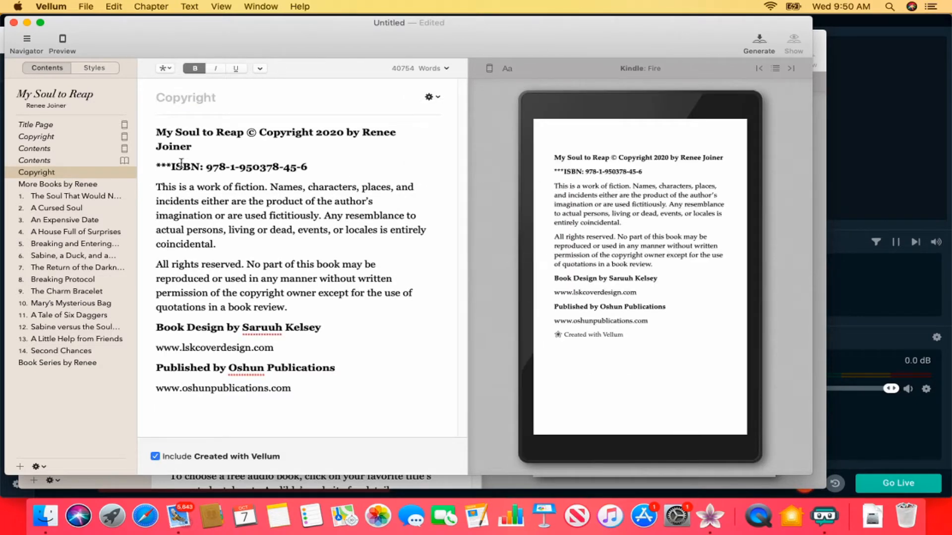
left_click_drag(169, 165, 157, 166)
key("BackSpace")
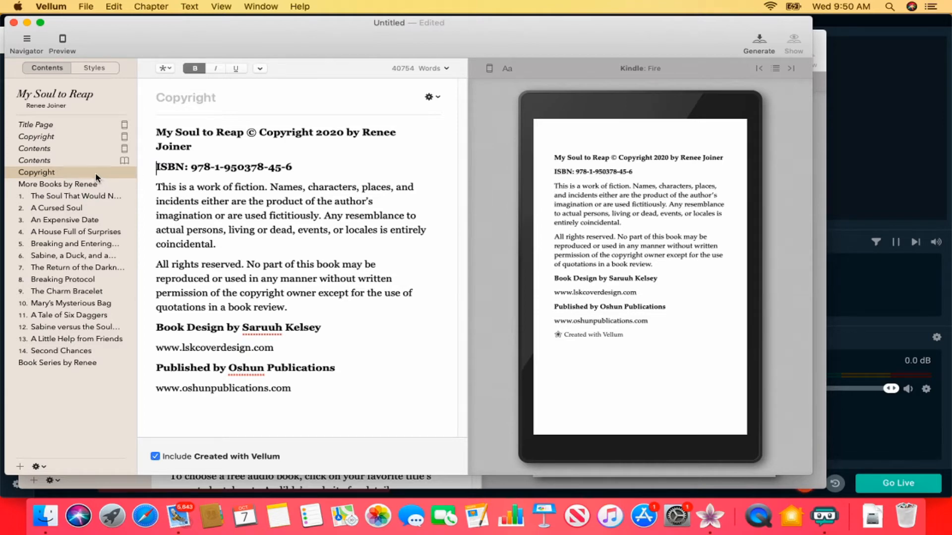
Include the newly made Copyright page in the print edition only and move it directly below the ebook Copyright page.
right_click(95, 173)
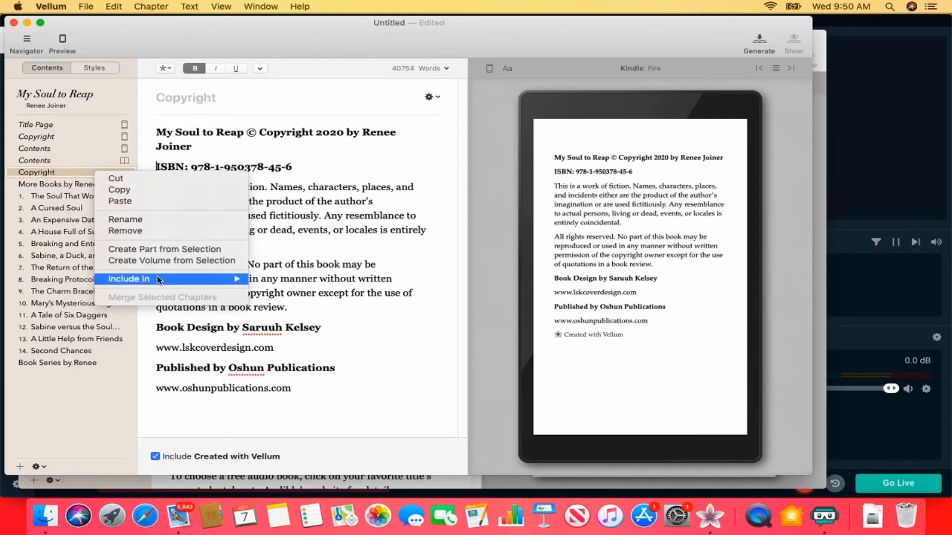
mouse_move(174, 279)
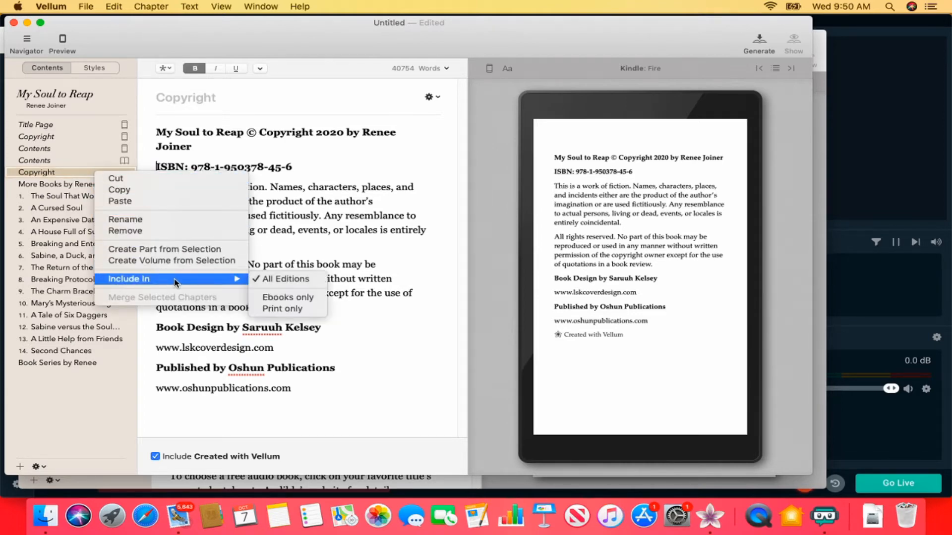
left_click(292, 310)
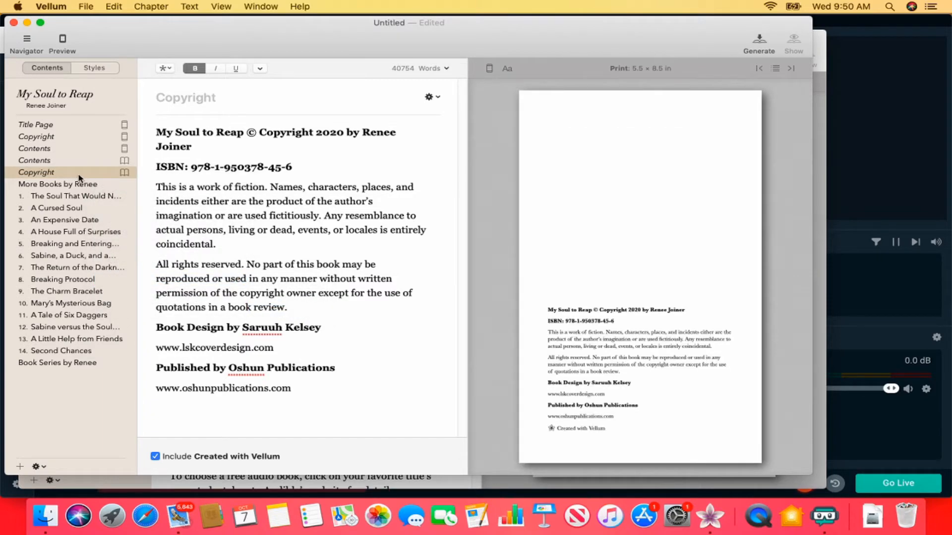
left_click_drag(79, 173, 73, 150)
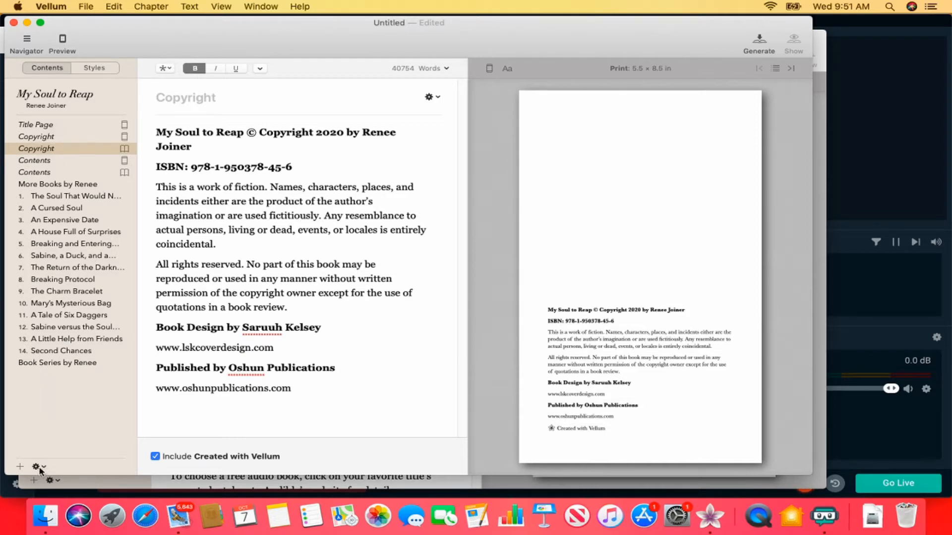
Add a Full Page Image element and load the scythe title artwork for "My Soul to Reap" as its image.
left_click(37, 467)
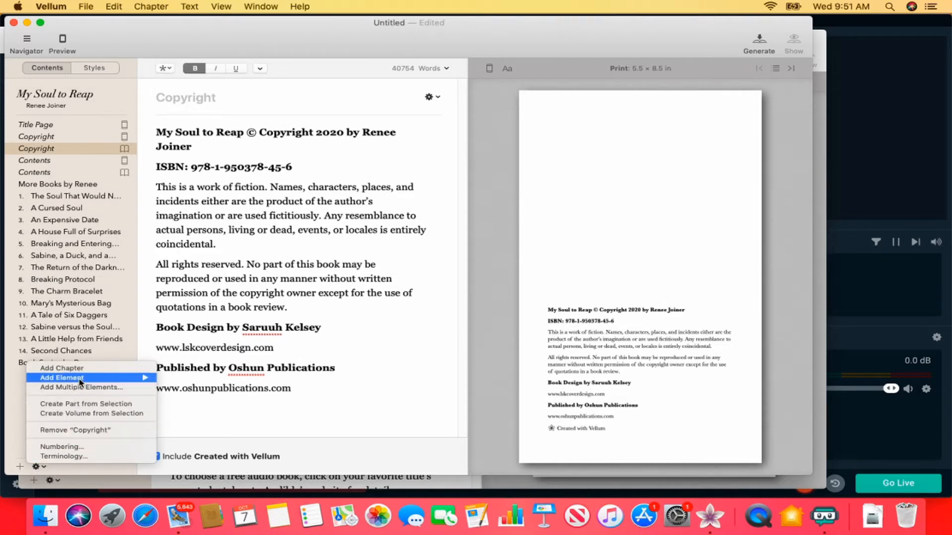
mouse_move(79, 382)
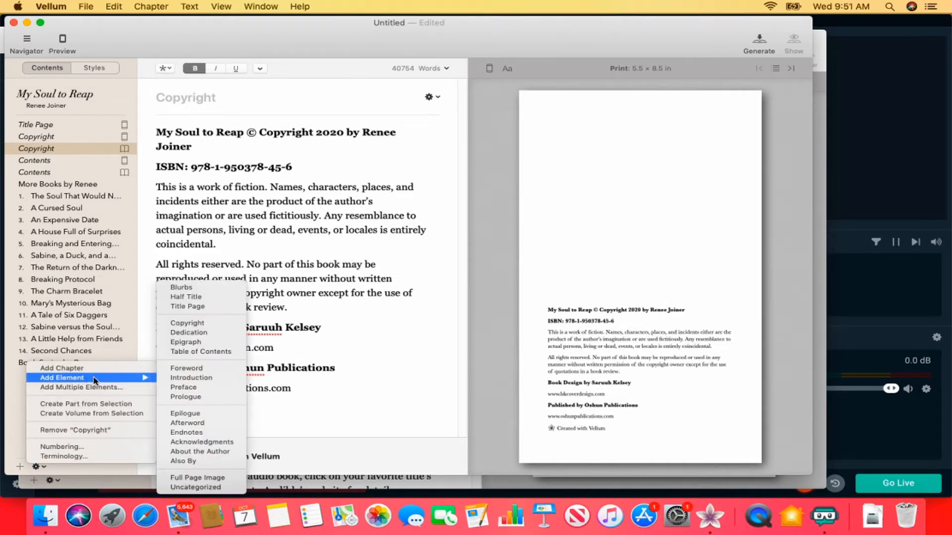
left_click(211, 477)
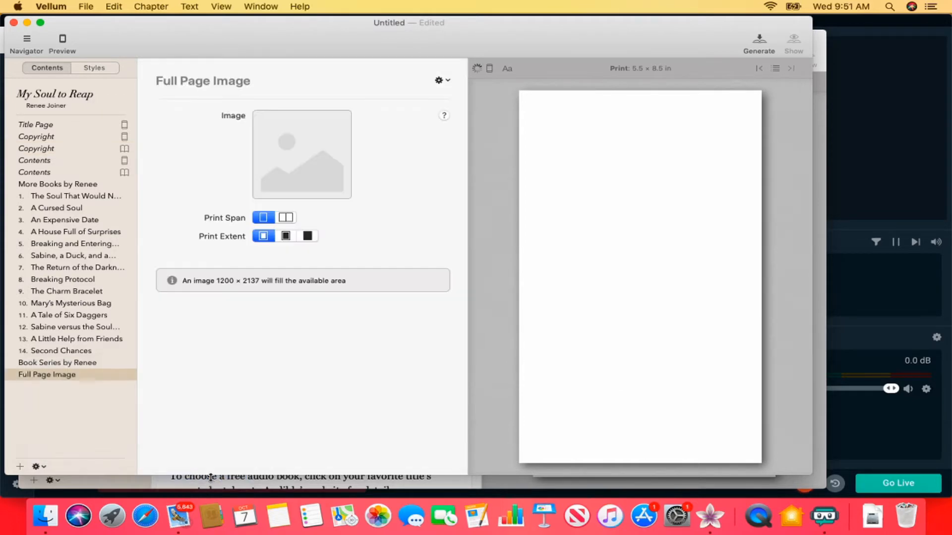
left_click(300, 158)
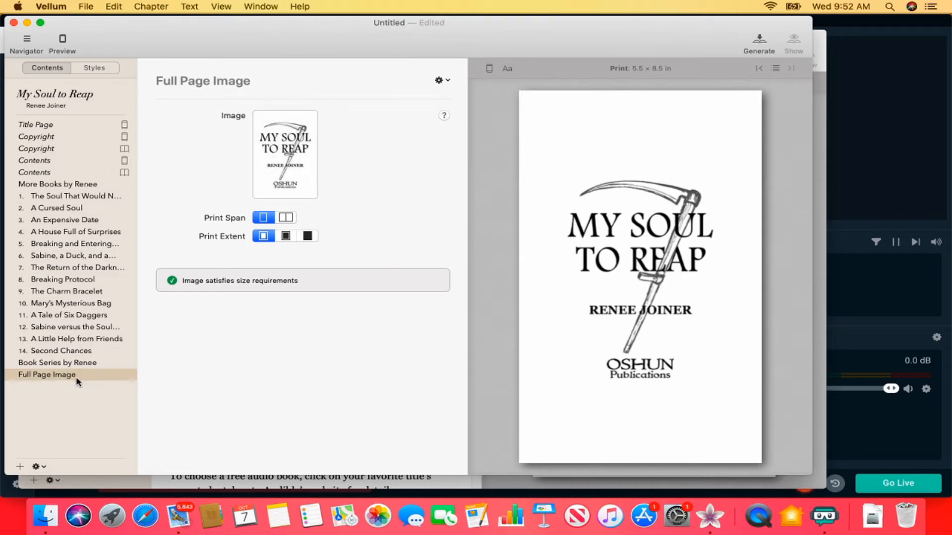
Title the full page image "Title Page" and move it directly below the ebook Title Page.
left_click(253, 82)
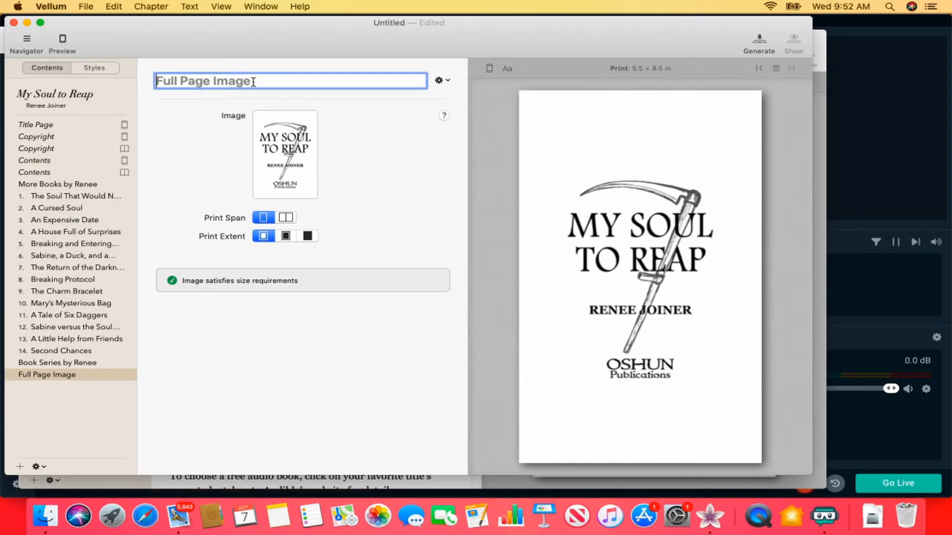
type("Title")
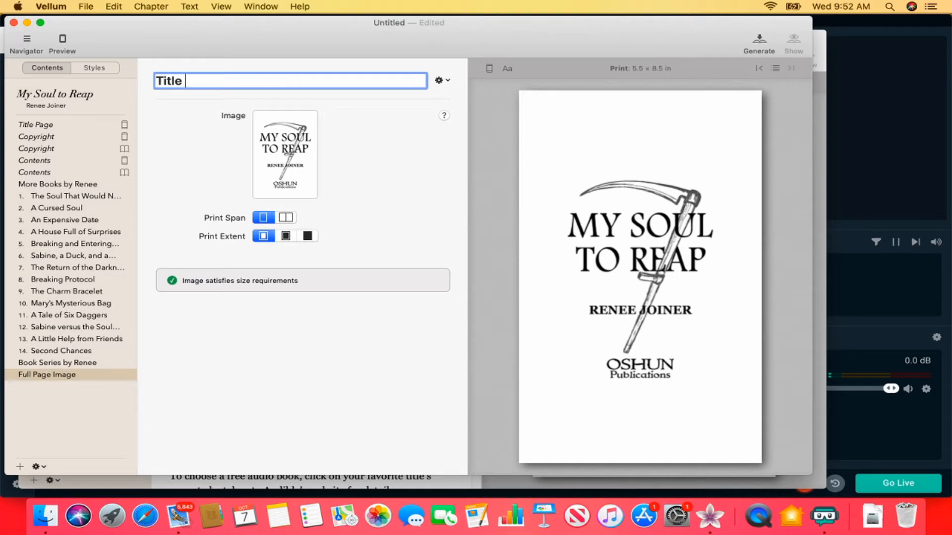
type("Page")
key("Return")
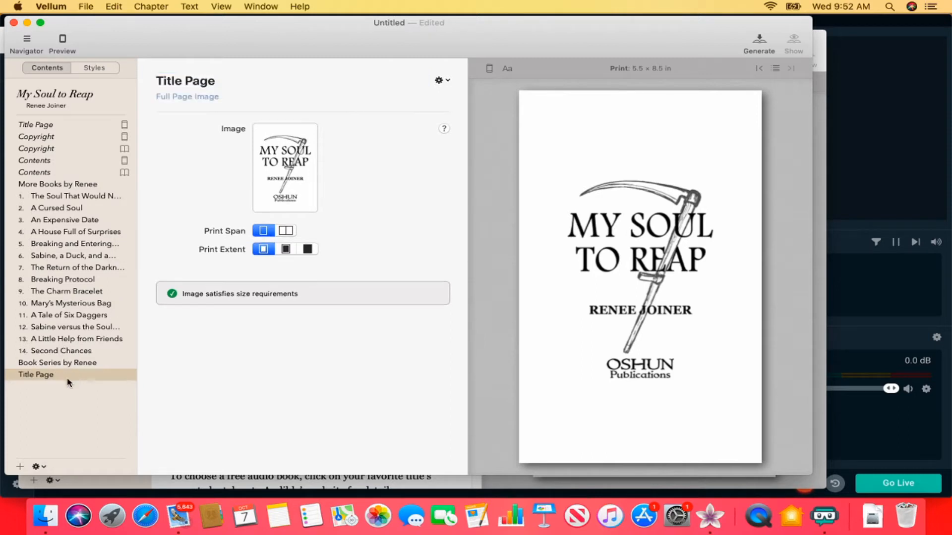
left_click_drag(65, 375, 70, 131)
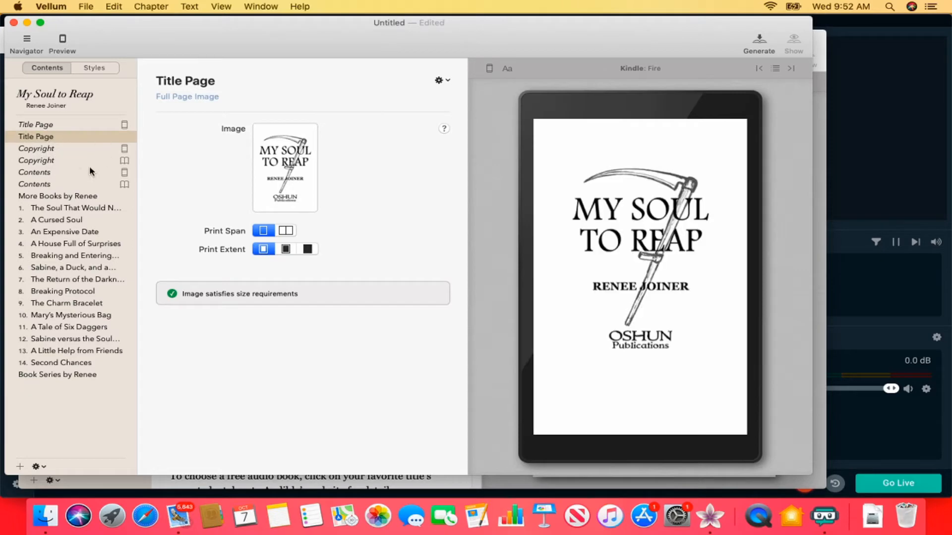
Add a blank Uncategorized element to the book.
left_click(68, 198)
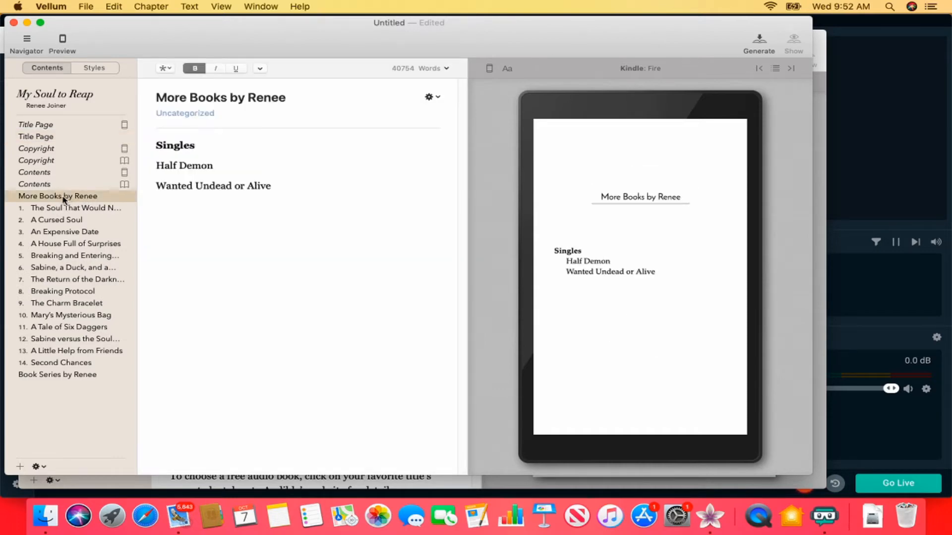
left_click(43, 468)
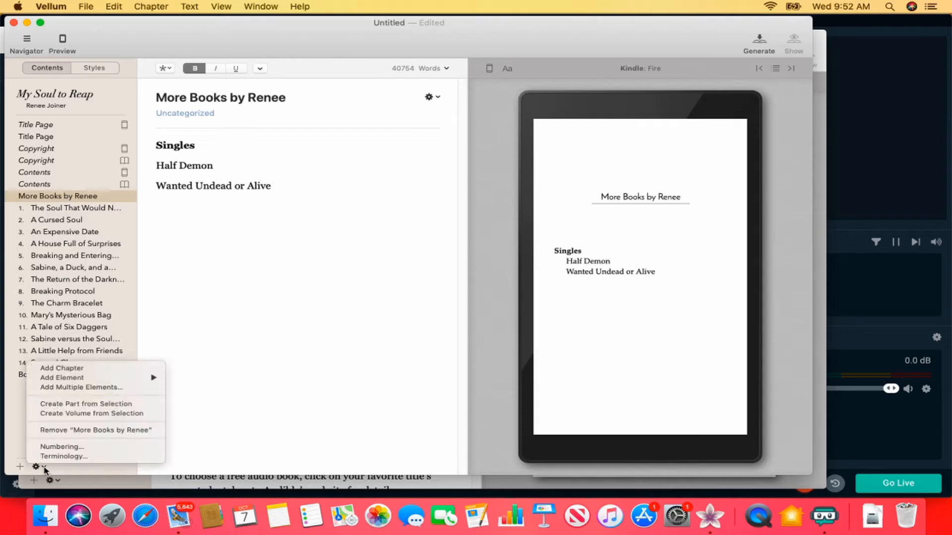
mouse_move(104, 382)
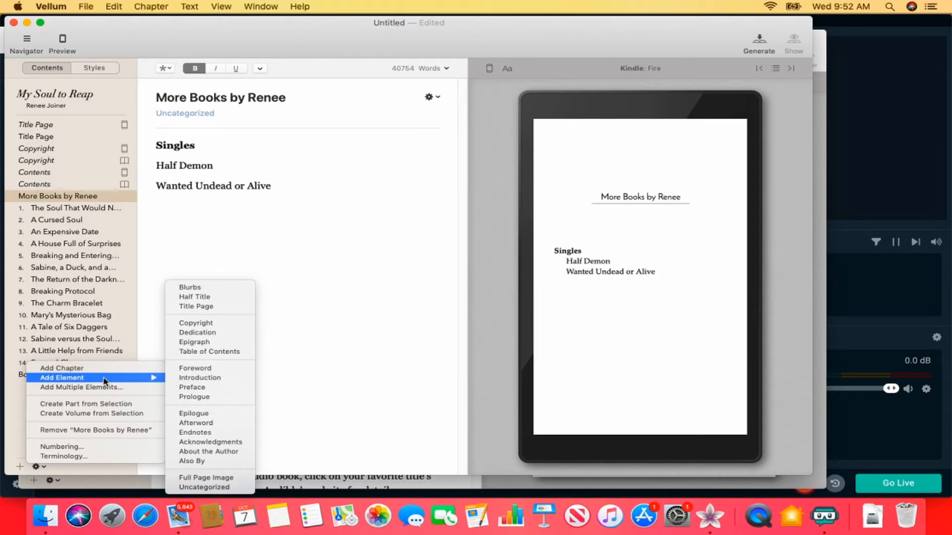
left_click(218, 488)
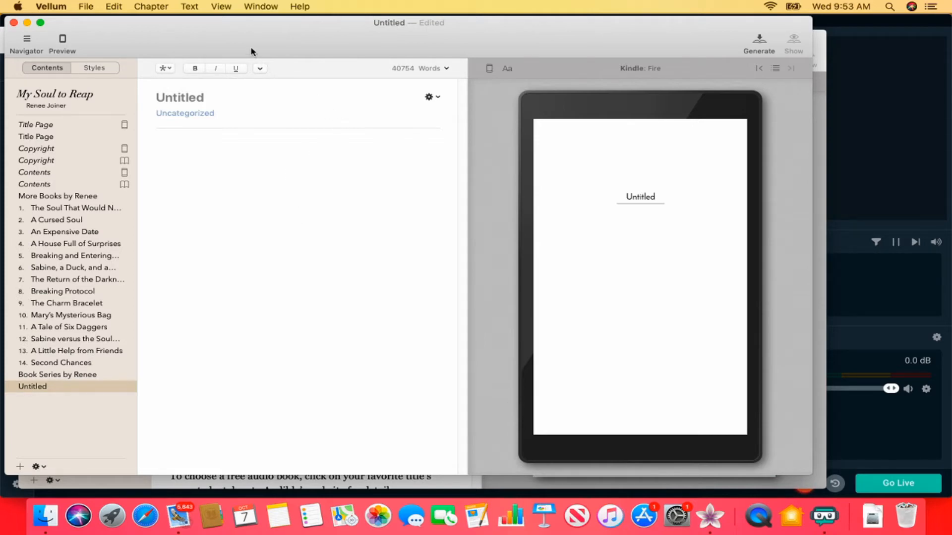
left_click_drag(253, 48, 264, 56)
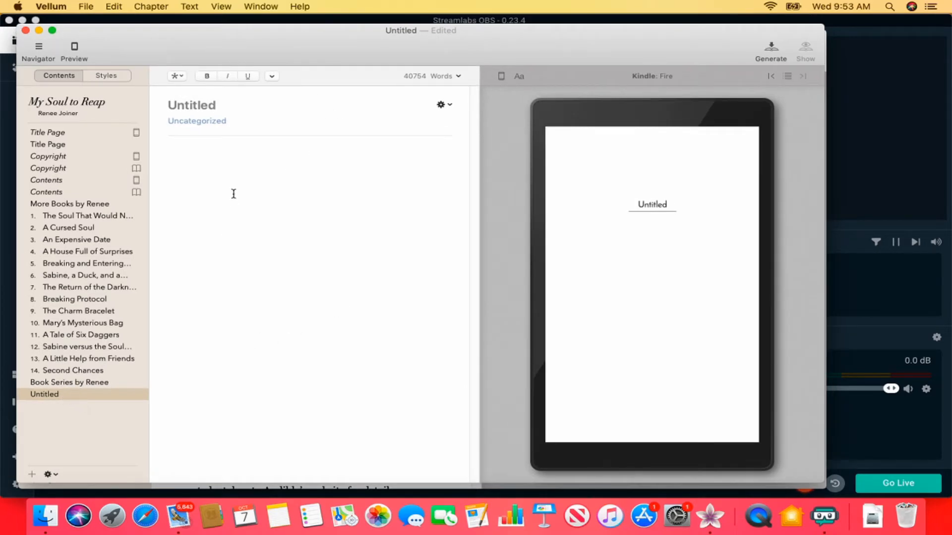
Title the new Uncategorized page "Free Audiobook!" and move it before chapter 1, directly below the More Books page.
left_click(225, 106)
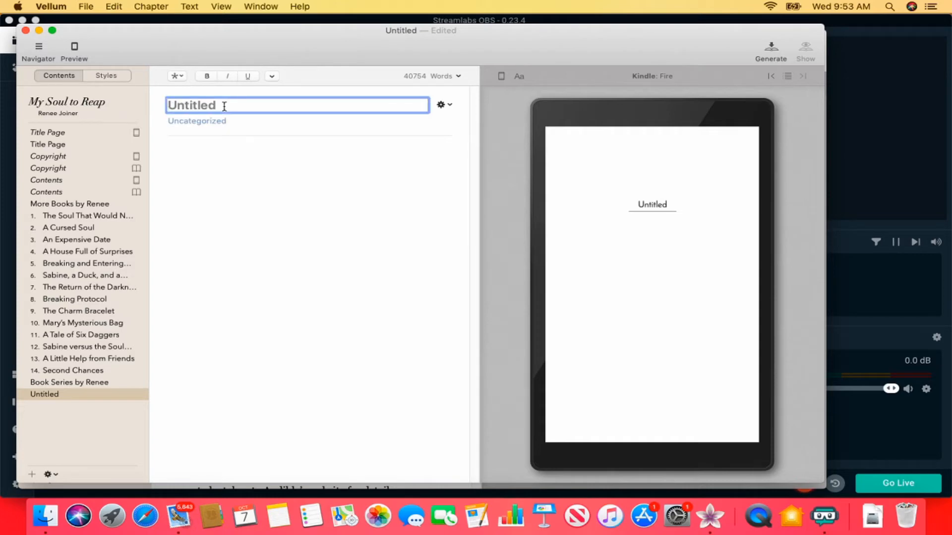
type("Free Audiobook")
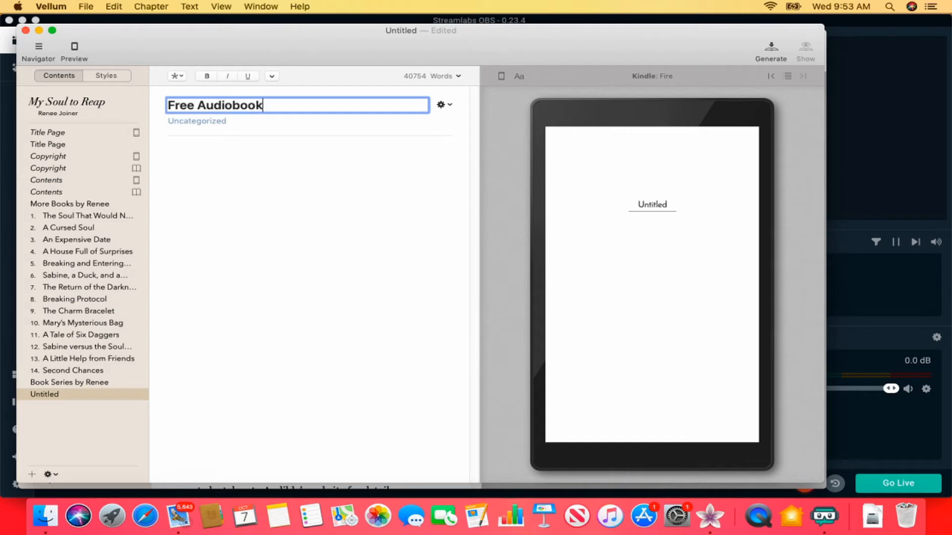
type("!")
key("Return")
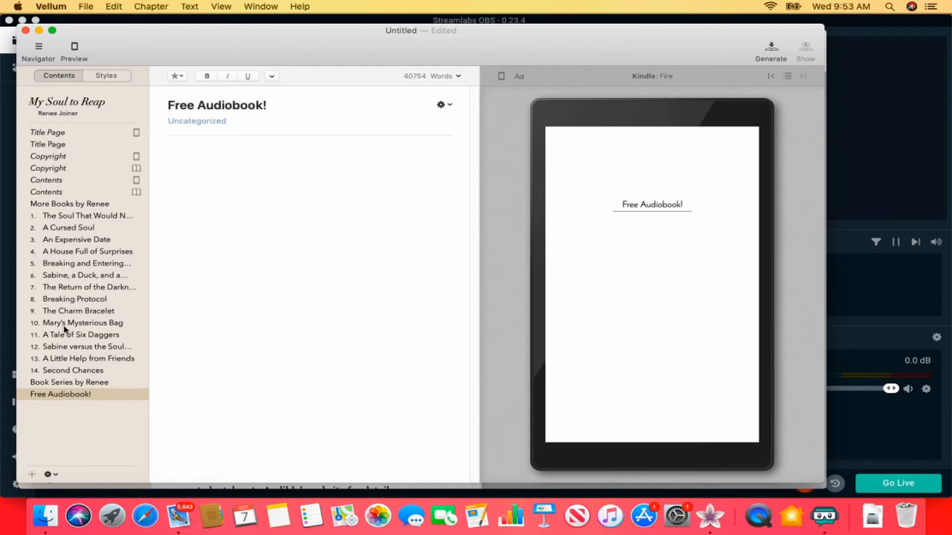
left_click_drag(70, 399, 64, 213)
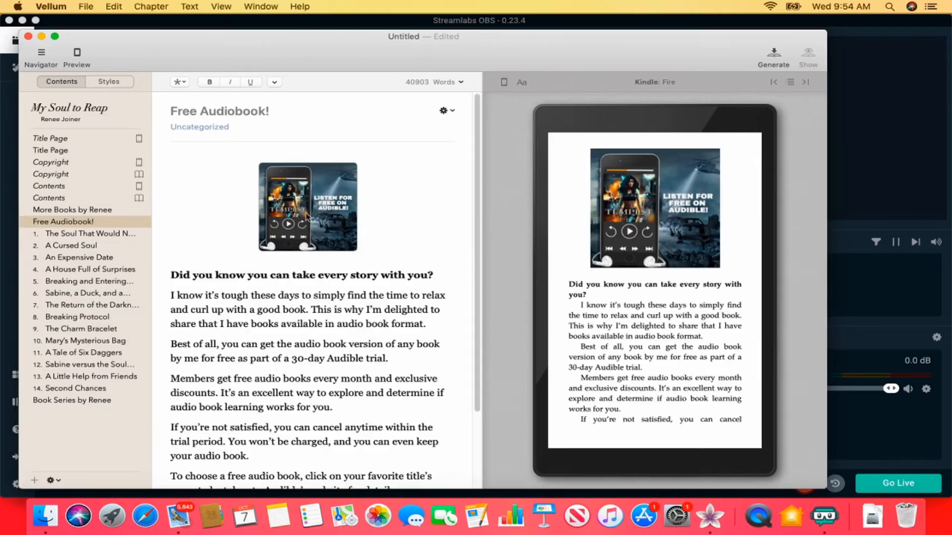
Review the Free Audiobook! page text and copy the audiobooks web address at its end.
scroll(471, 258, "down", 5)
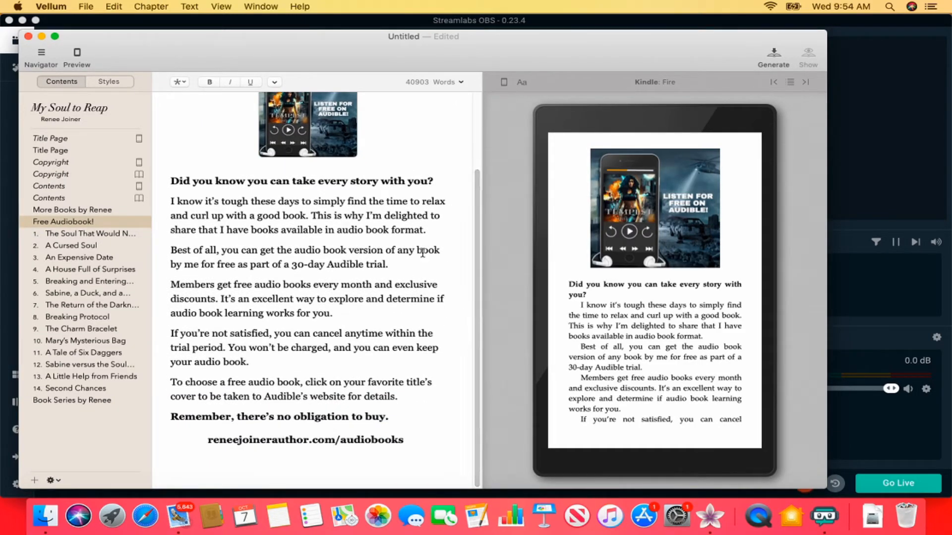
scroll(458, 153, "up", 3)
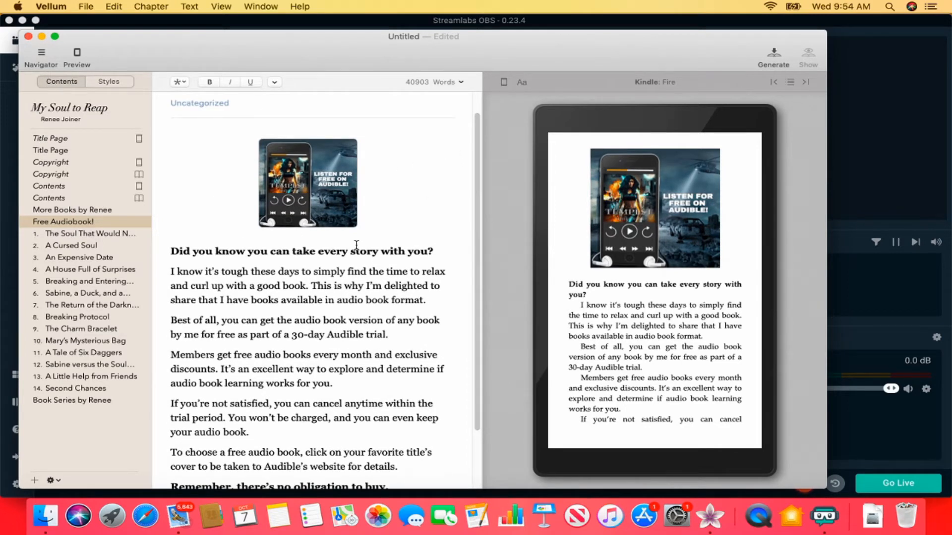
scroll(339, 309, "down", 2)
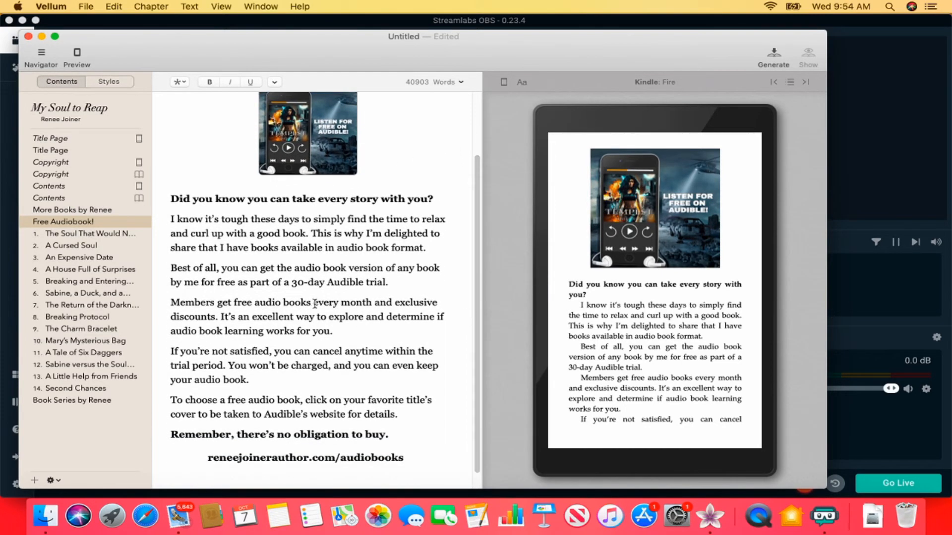
left_click(305, 436)
left_click(317, 457)
scroll(456, 260, "up", 1)
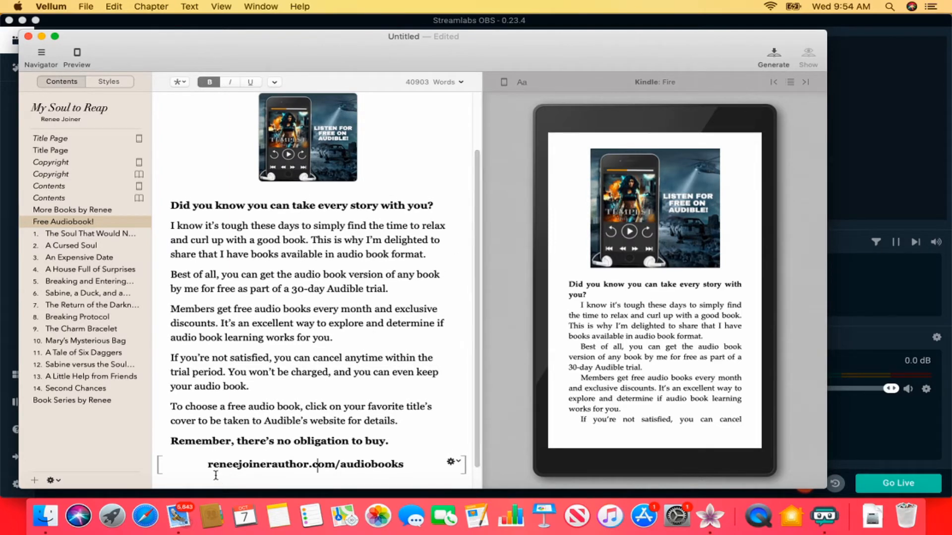
left_click_drag(208, 465, 409, 464)
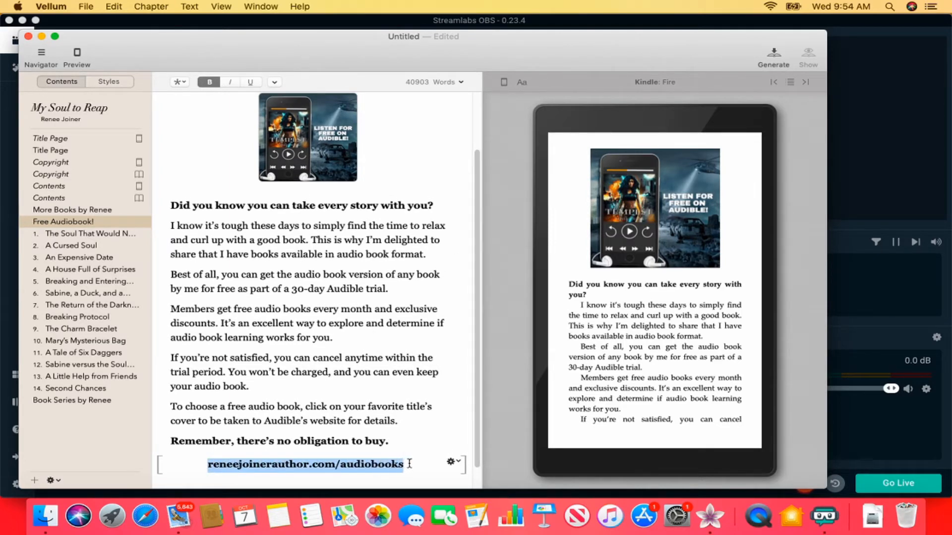
right_click(380, 465)
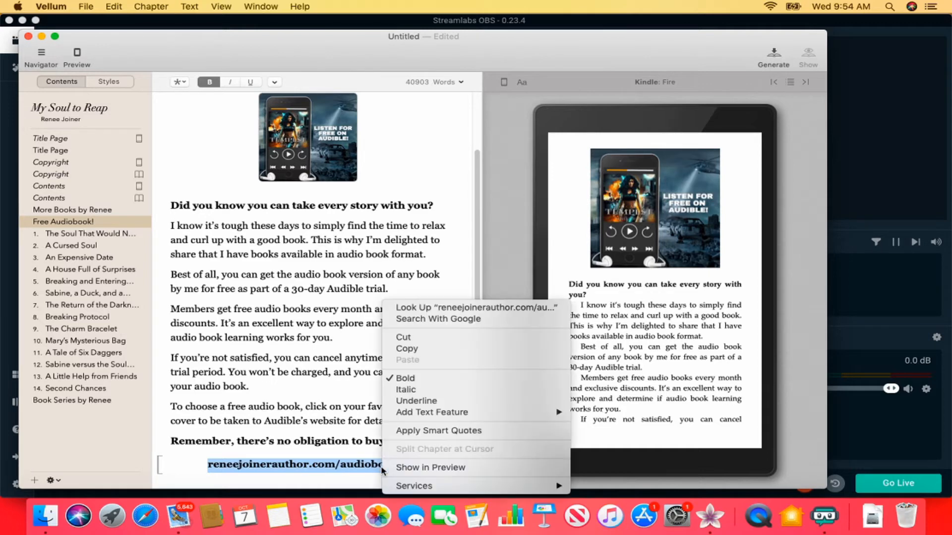
left_click(410, 350)
Examine the Audible image's settings on the Free Audiobook! page, including its size, accessibility description and web link.
left_click(312, 158)
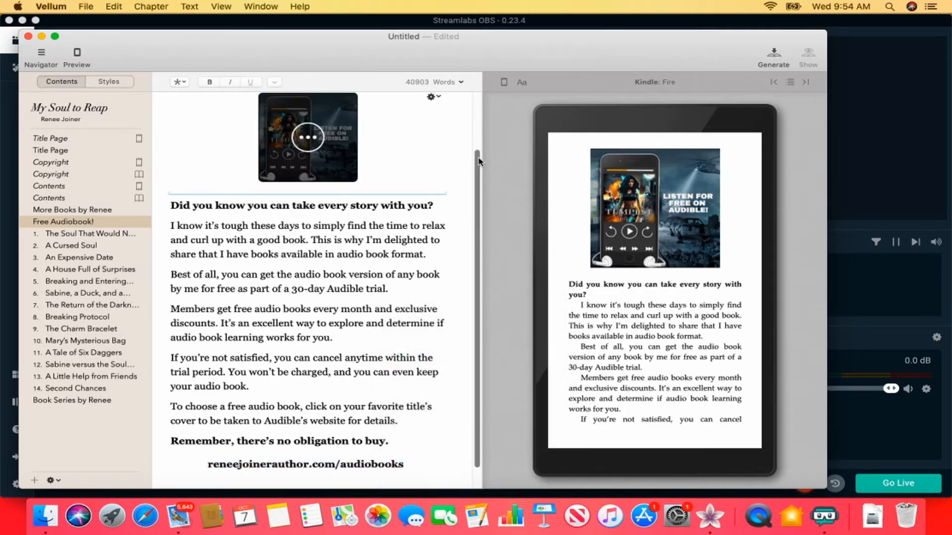
scroll(461, 156, "up", 2)
left_click(307, 155)
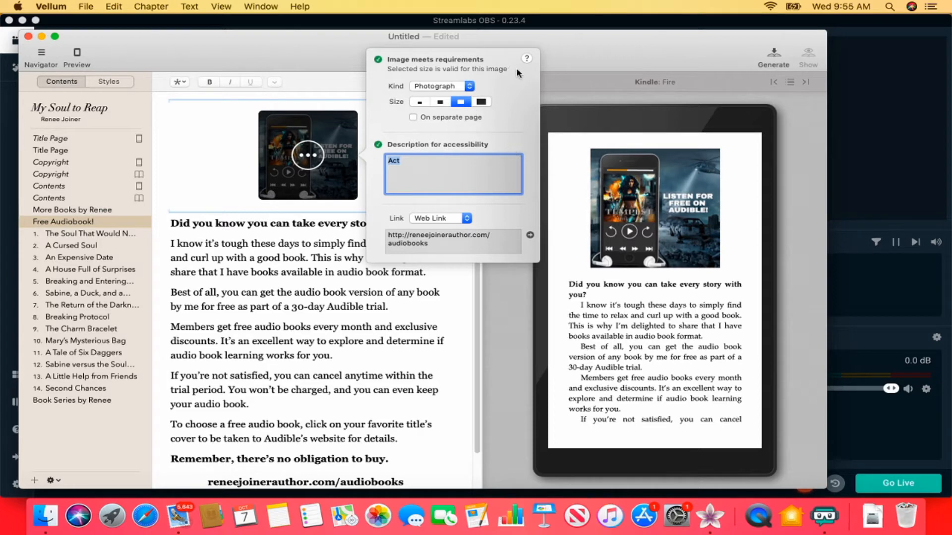
left_click(233, 161)
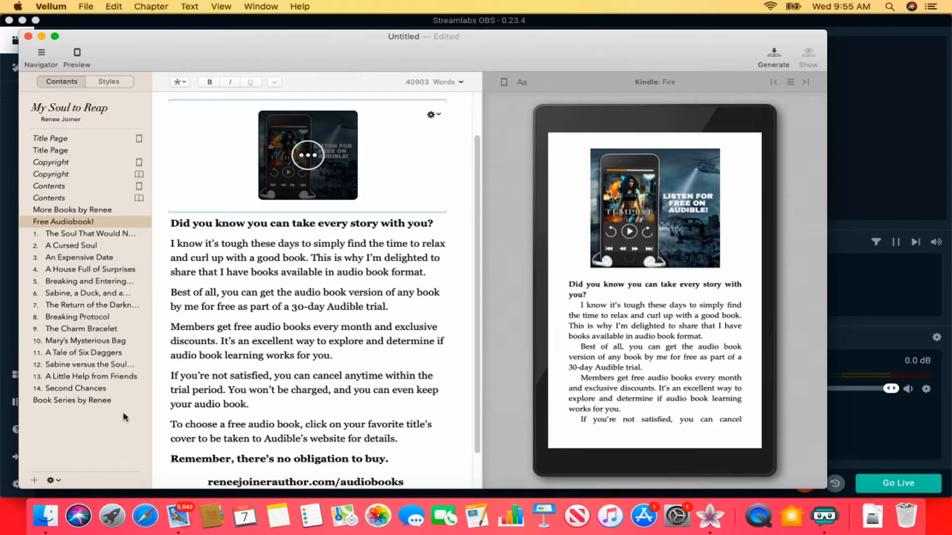
Add another blank Uncategorized element to the book for the newsletter page.
left_click(52, 481)
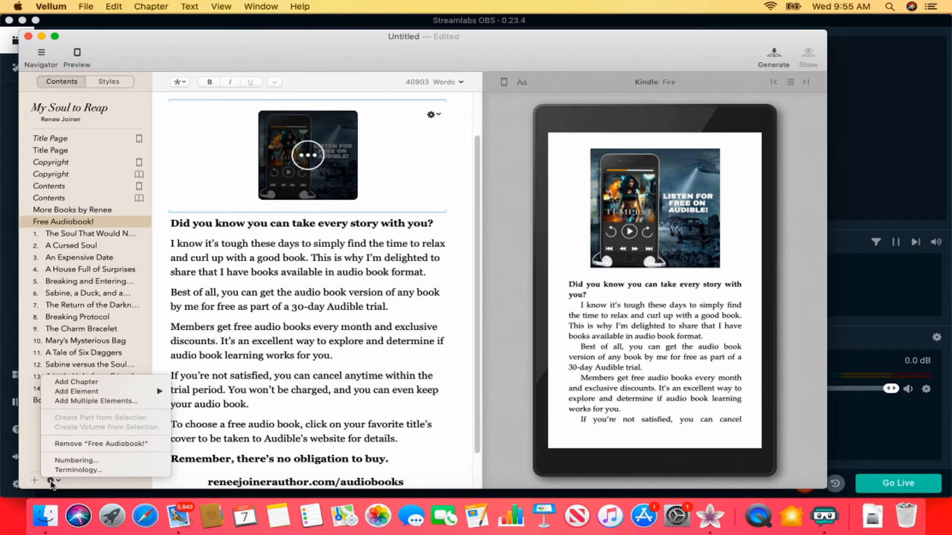
mouse_move(112, 392)
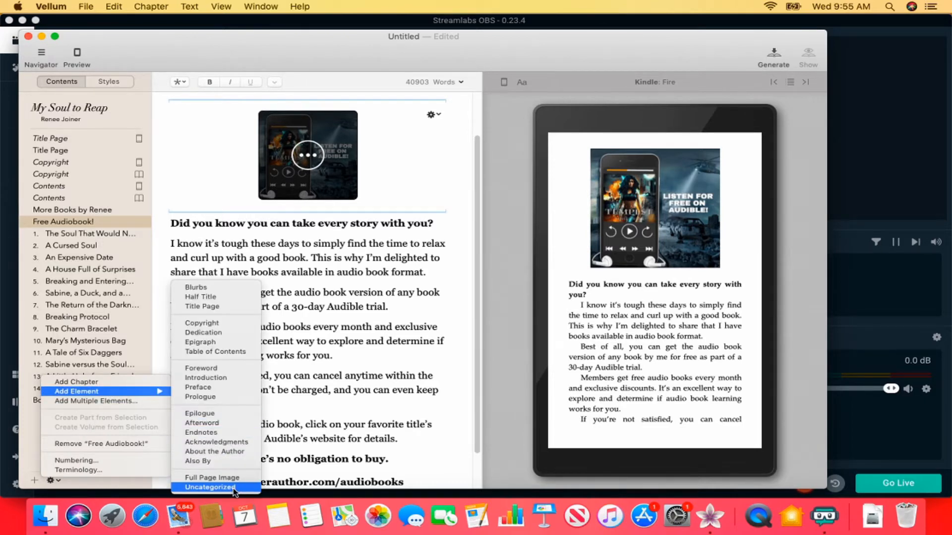
left_click(210, 488)
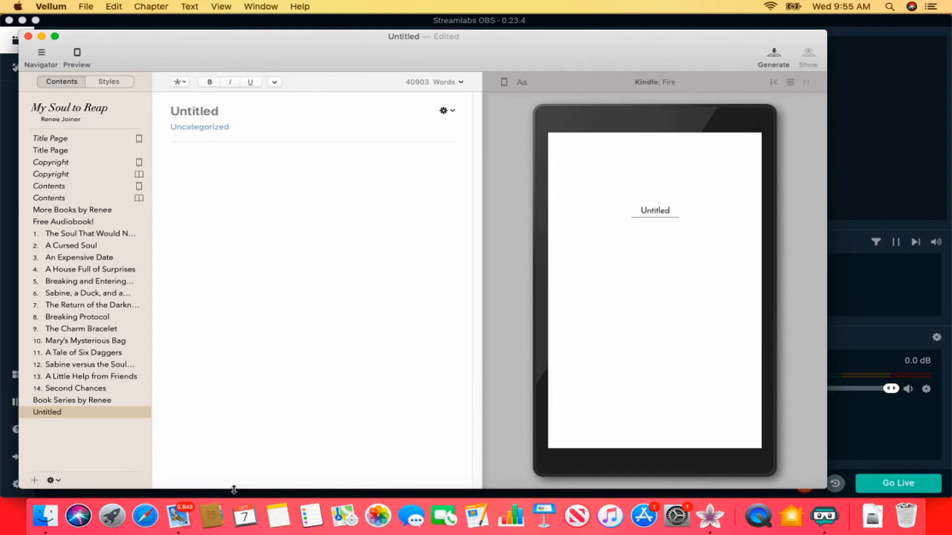
Title the new Uncategorized page "Newsletter Sign Up" and move it before chapter 1, directly below Free Audiobook!
left_click(210, 110)
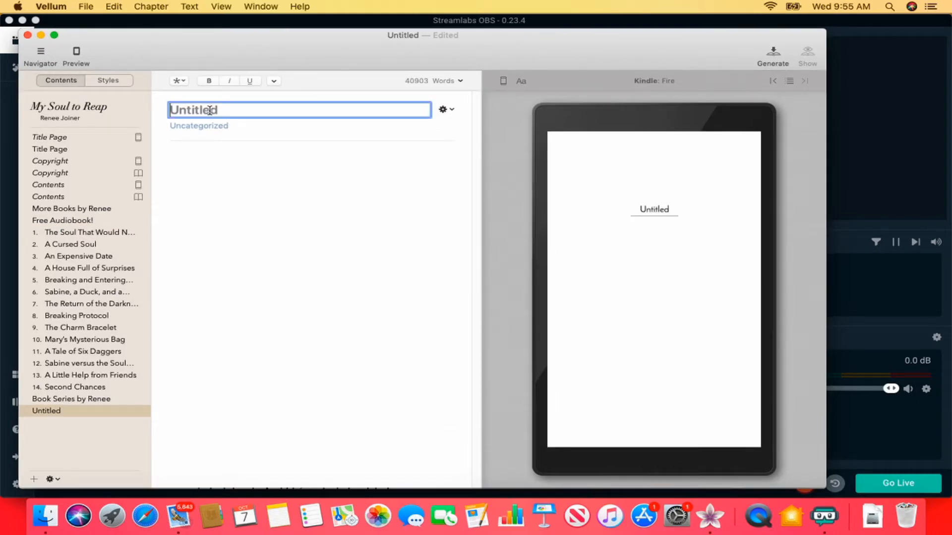
type("Newsletter")
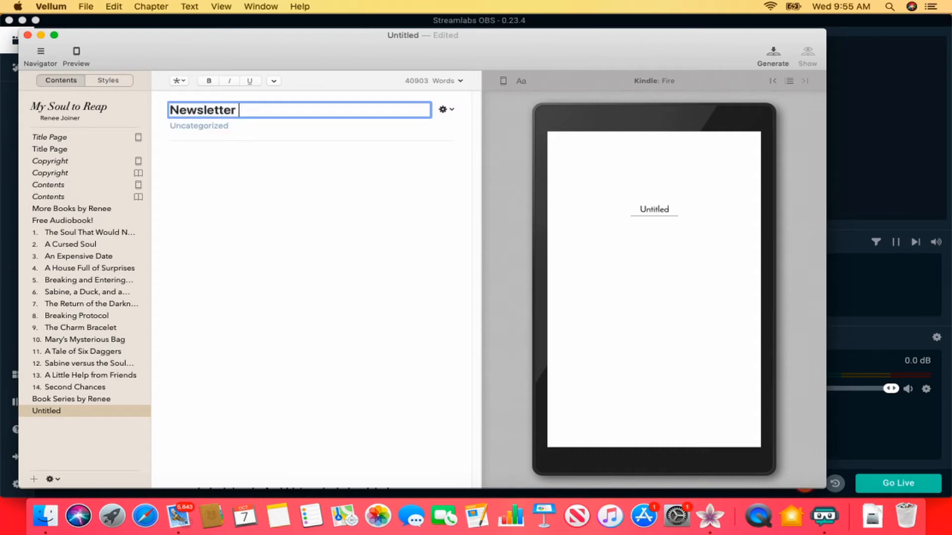
type(" Sign Up")
left_click_drag(111, 410, 108, 231)
Hide the Newsletter Sign Up page's heading and insert the "Join My Newsletter" image in its body.
left_click(274, 158)
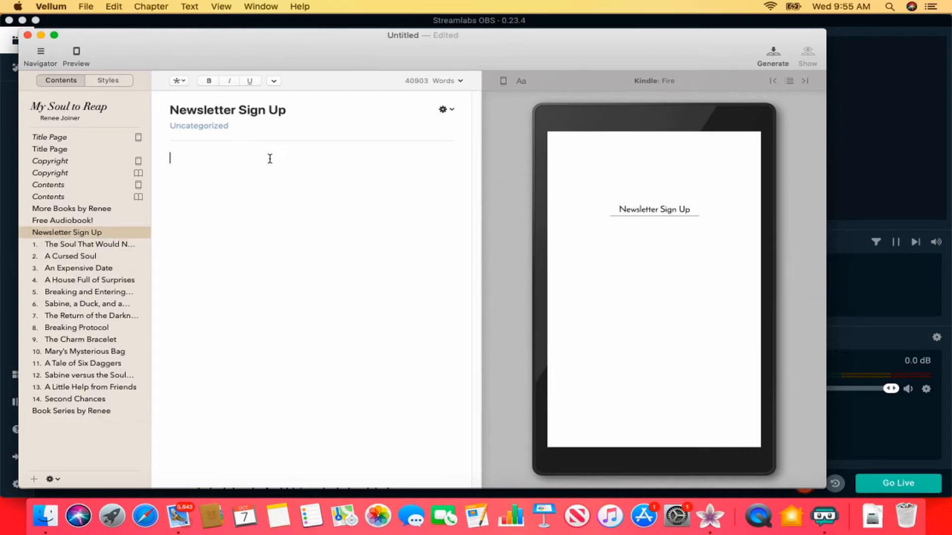
left_click(448, 110)
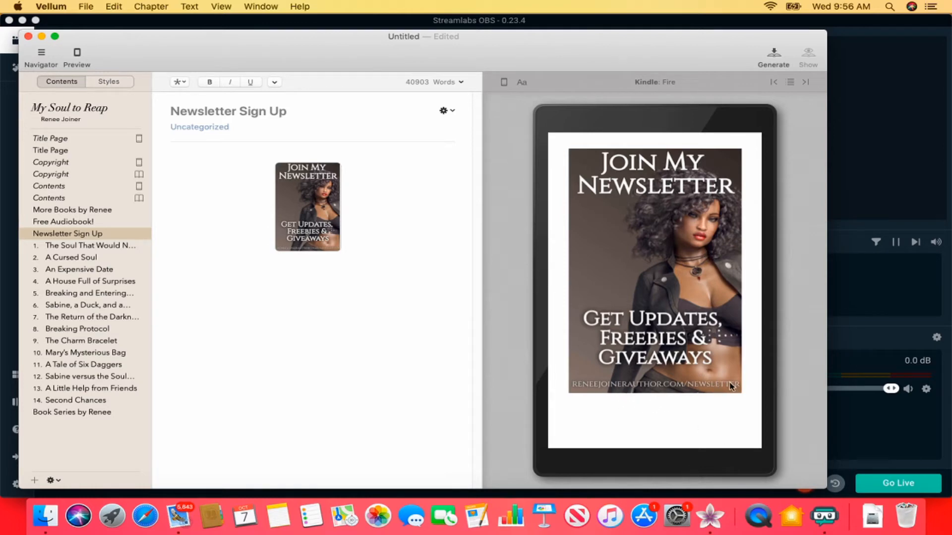
Set the newsletter image's accessibility description to "Newsletter".
left_click(311, 214)
left_click(309, 211)
type("New")
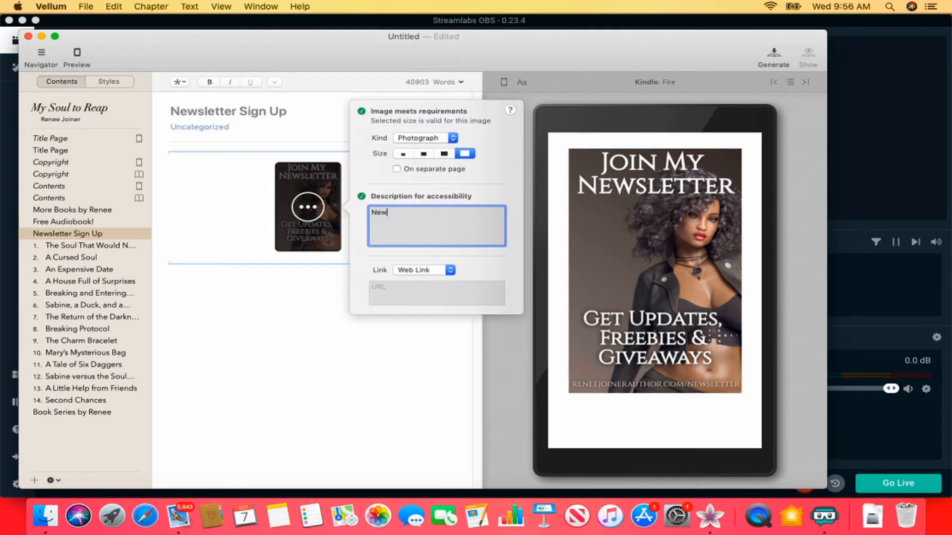
type("letter")
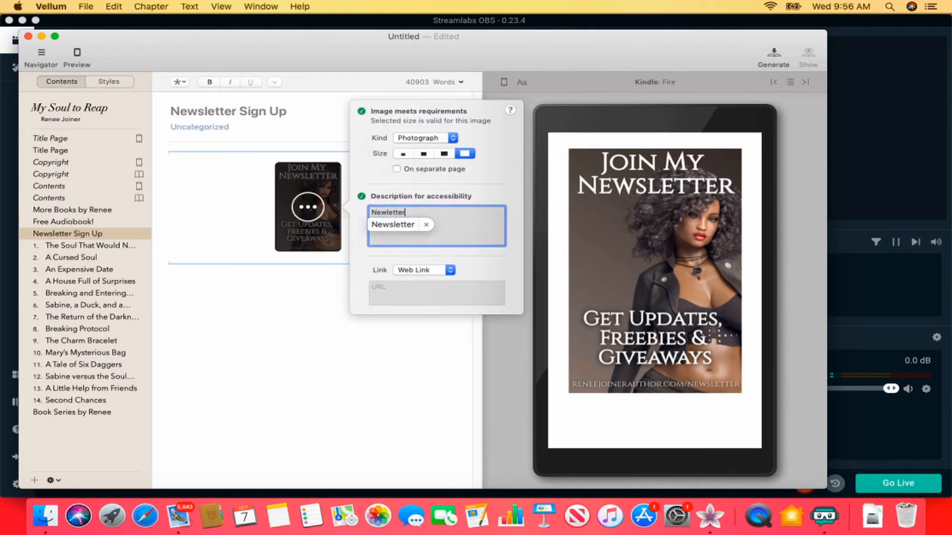
left_click(393, 224)
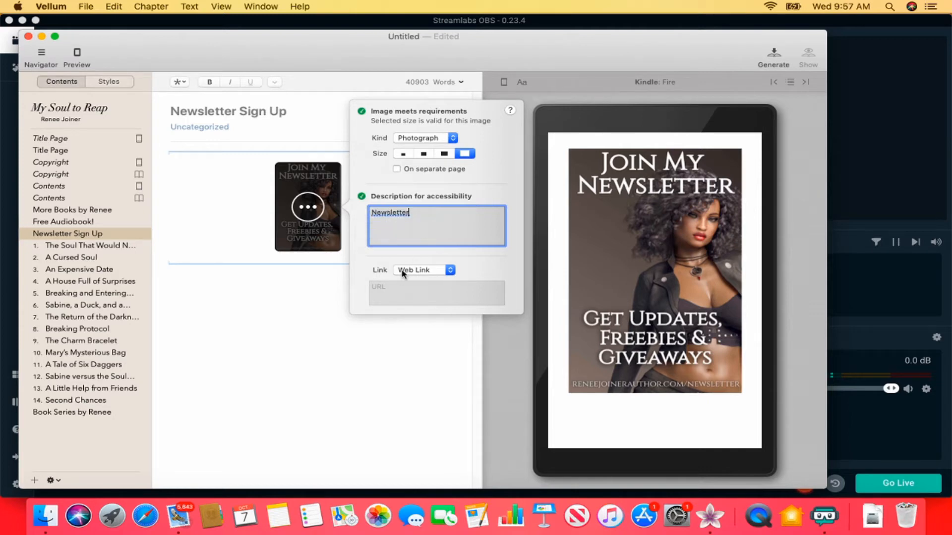
Paste the author's newsletter web address as the newsletter image's web link.
left_click(387, 289)
right_click(387, 286)
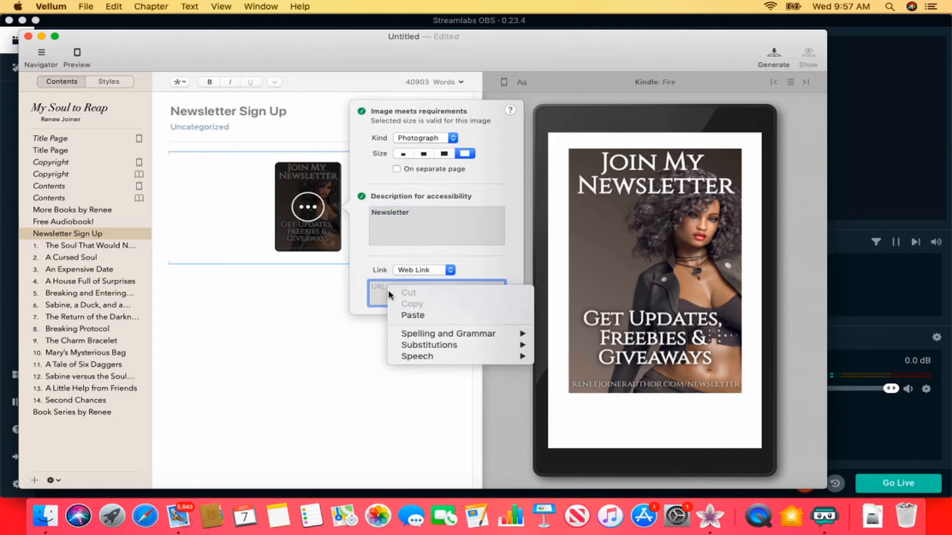
left_click(411, 316)
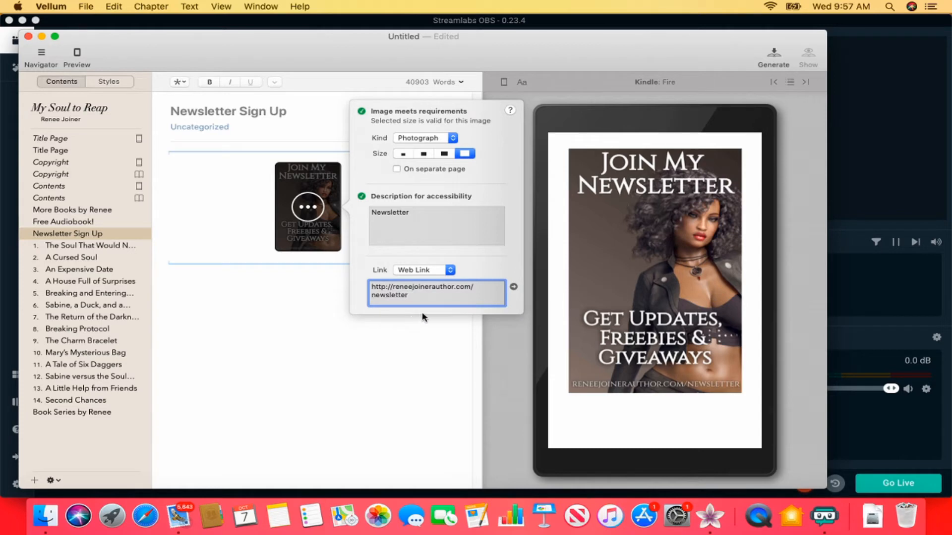
key("Return")
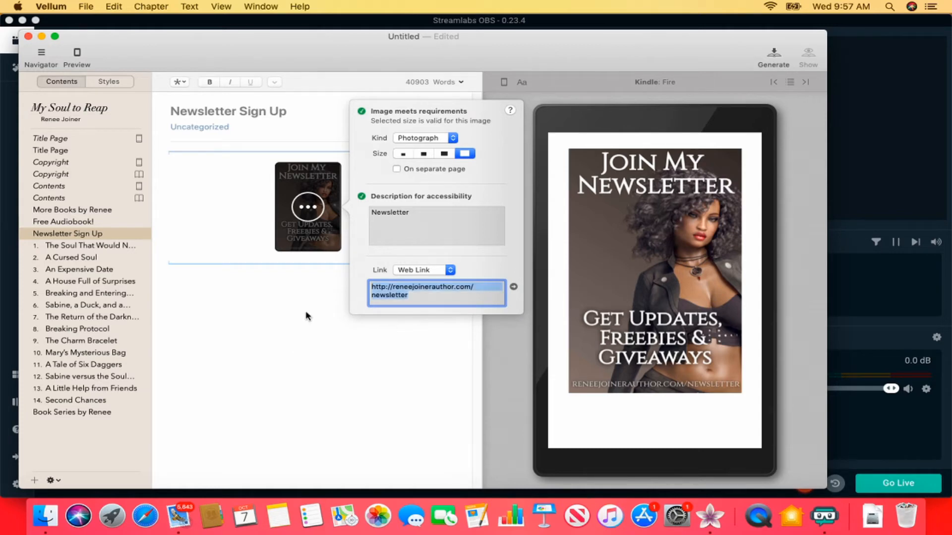
left_click(305, 316)
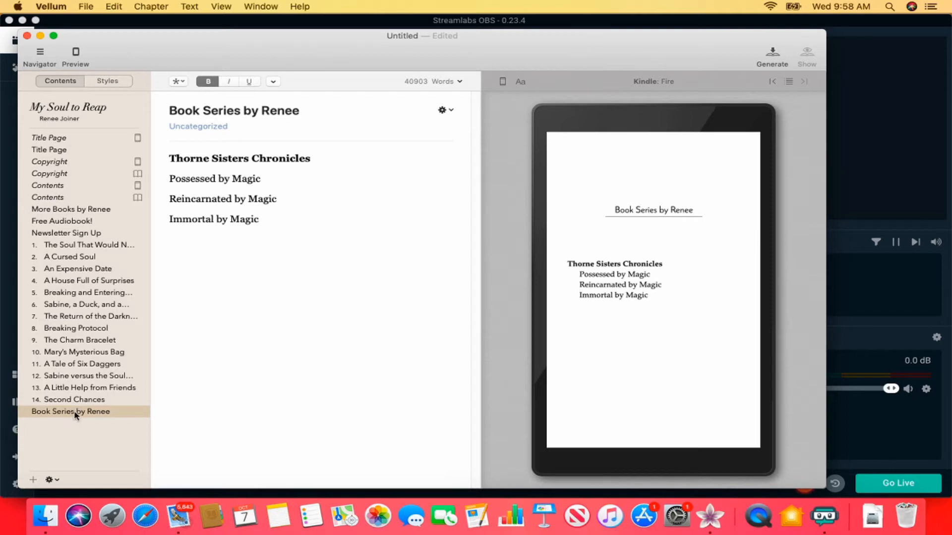
Add an About the Author element at the end of the book and include a BookBub entry in its social media section.
left_click(52, 481)
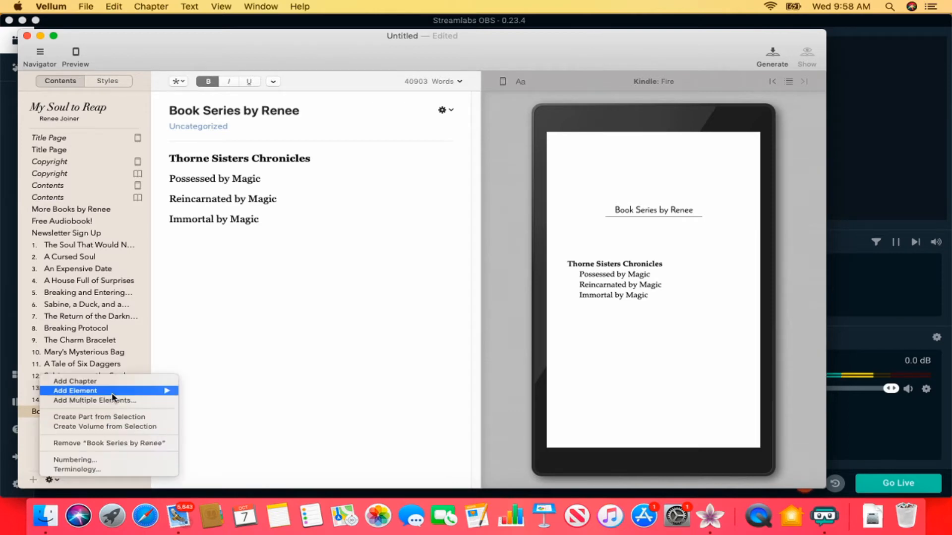
mouse_move(115, 392)
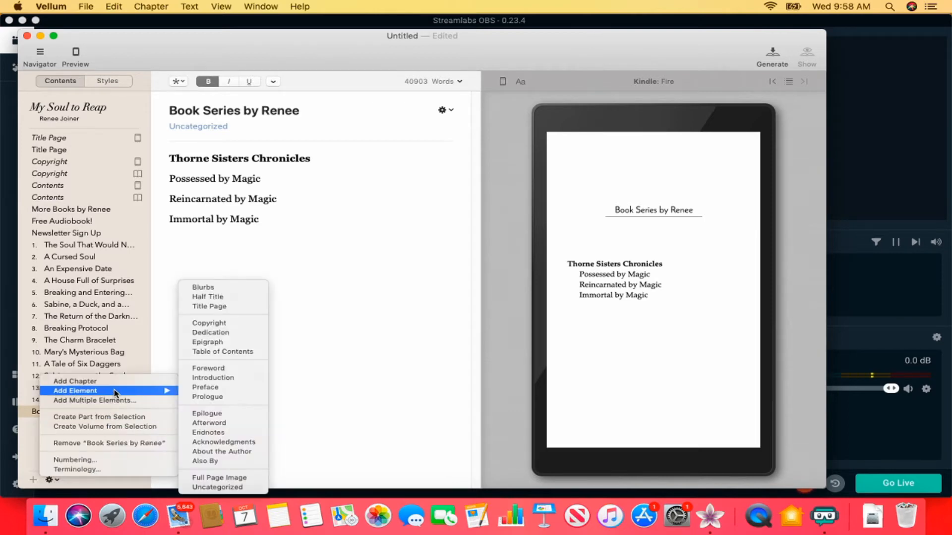
left_click(230, 451)
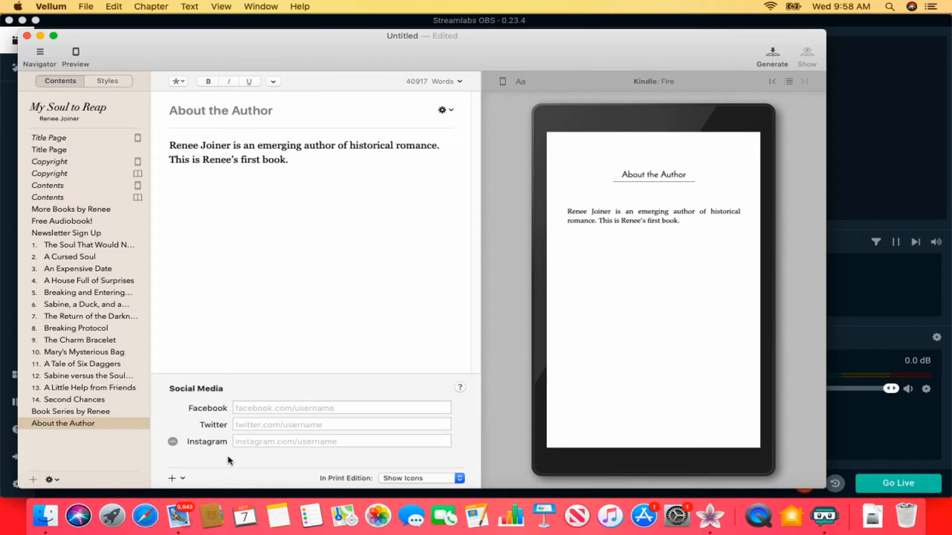
left_click(174, 480)
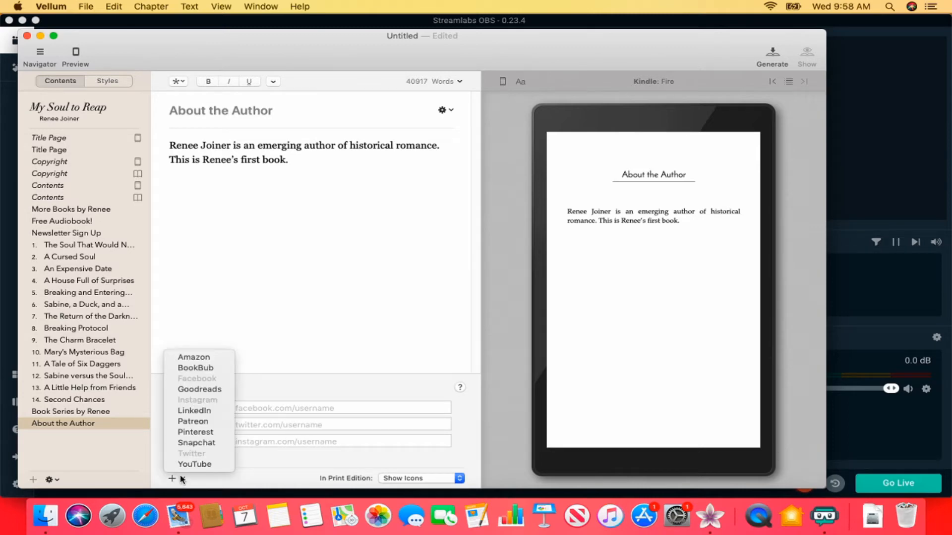
left_click(207, 369)
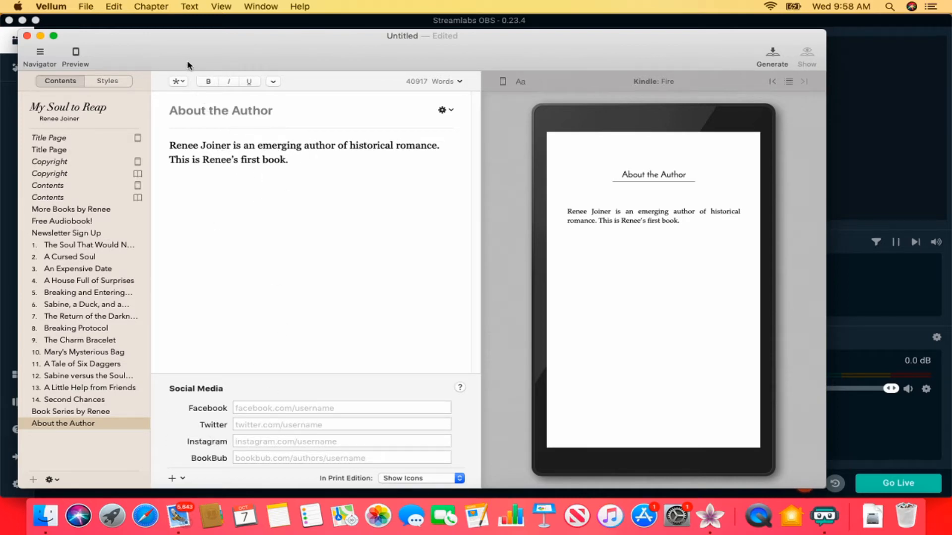
Replace the placeholder text on the About the Author page with the copied author biography.
left_click_drag(298, 159, 164, 147)
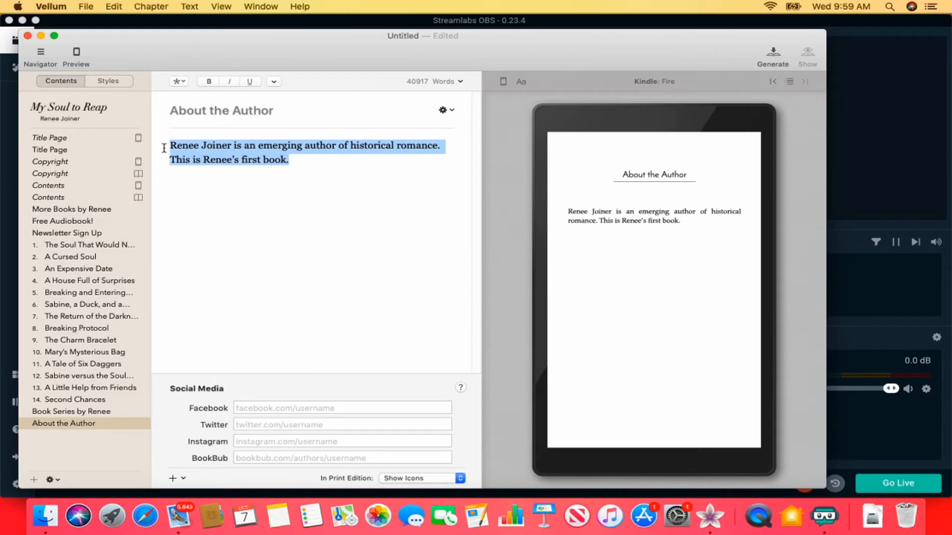
key("BackSpace")
right_click(171, 145)
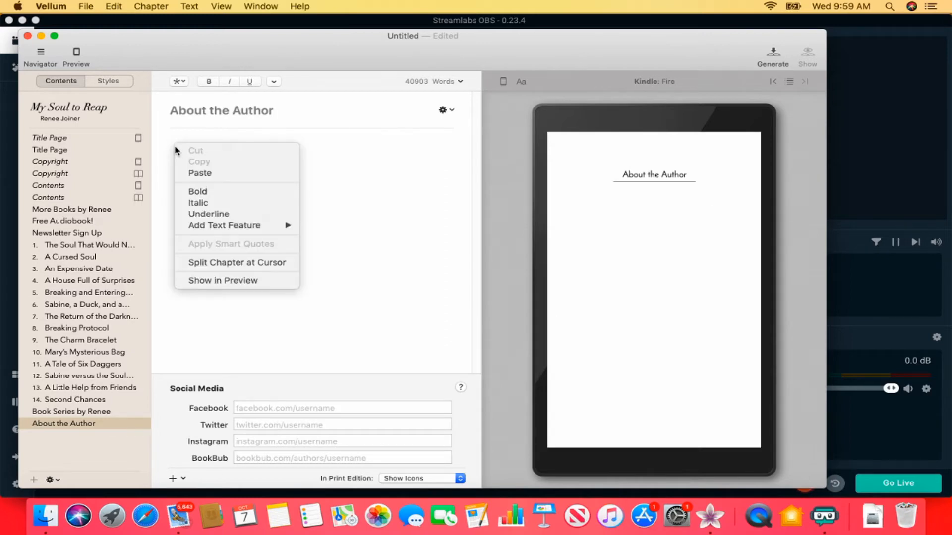
left_click(194, 173)
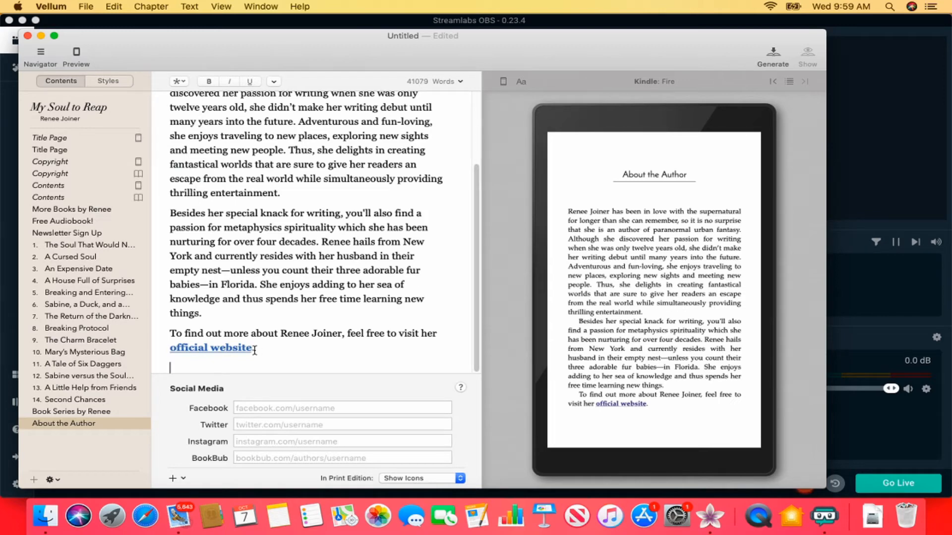
left_click_drag(254, 351, 170, 348)
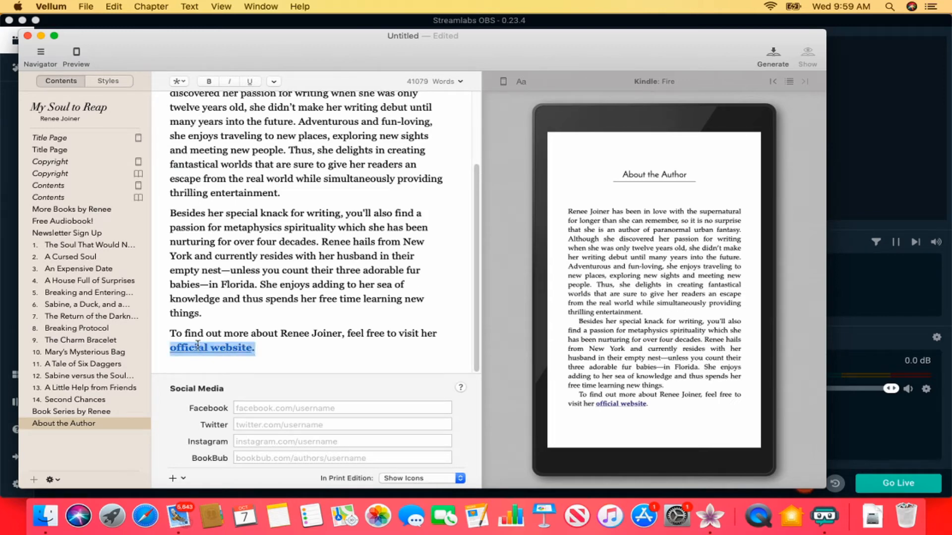
right_click(205, 351)
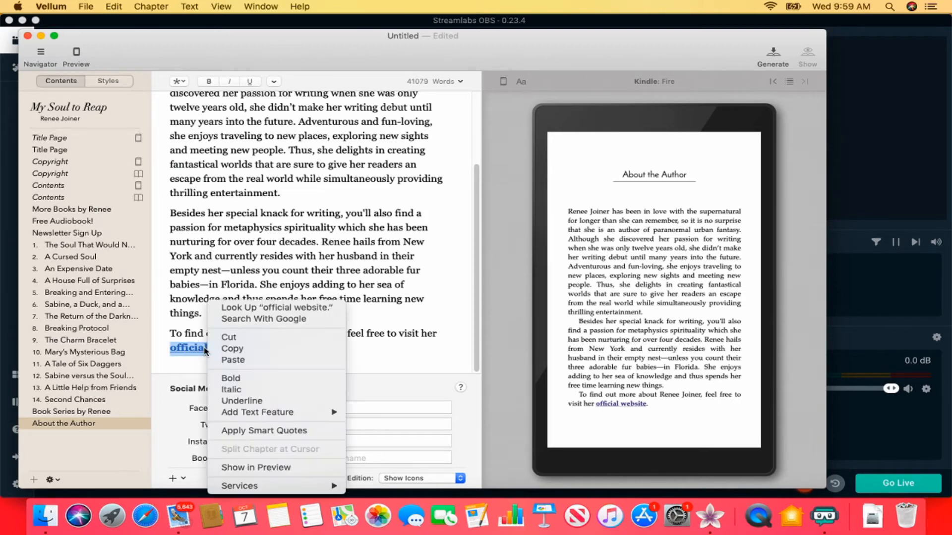
left_click(405, 350)
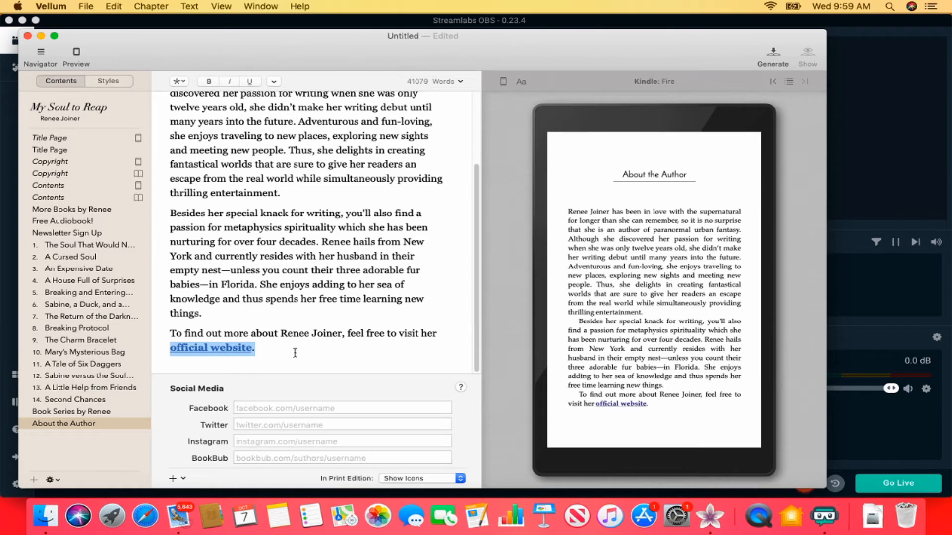
Fill in the author's Facebook, Twitter and Instagram profile addresses in the About the Author page's social media section.
left_click(254, 409)
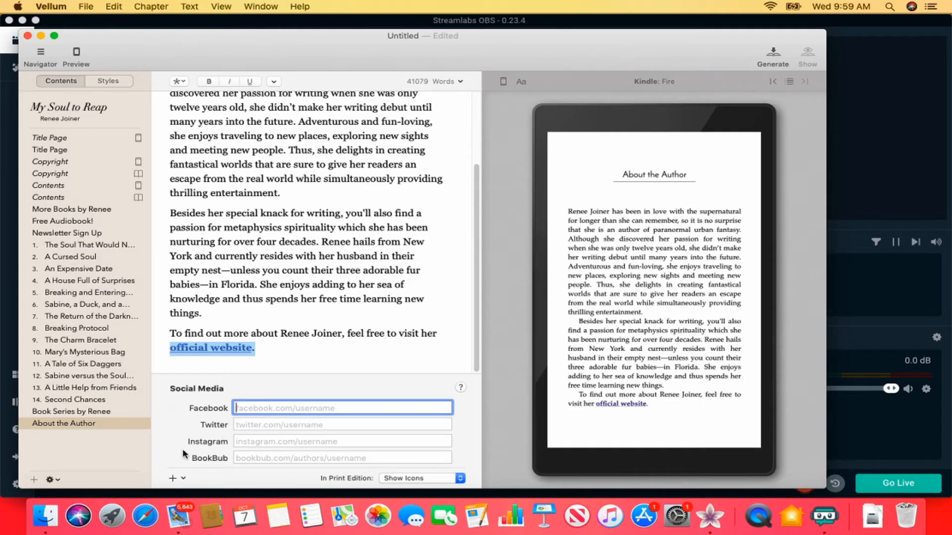
right_click(361, 415)
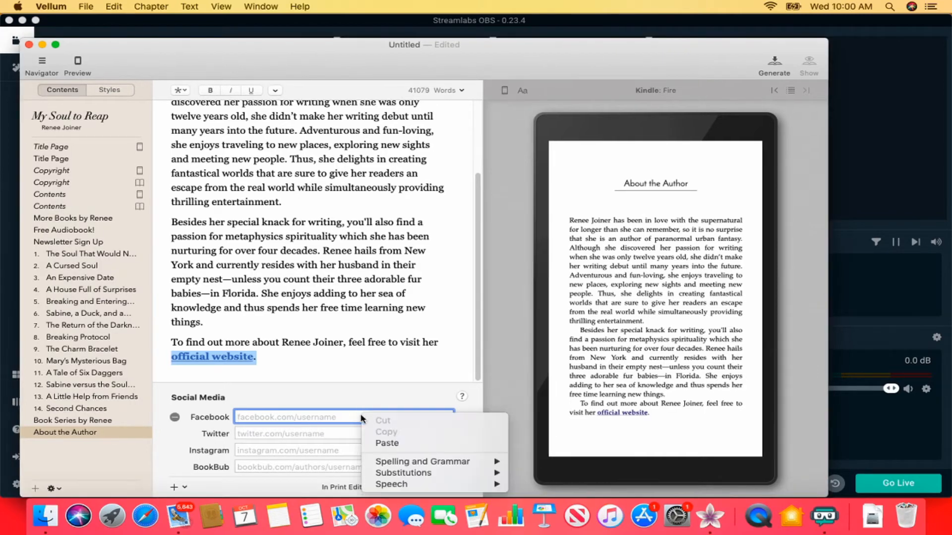
left_click(386, 443)
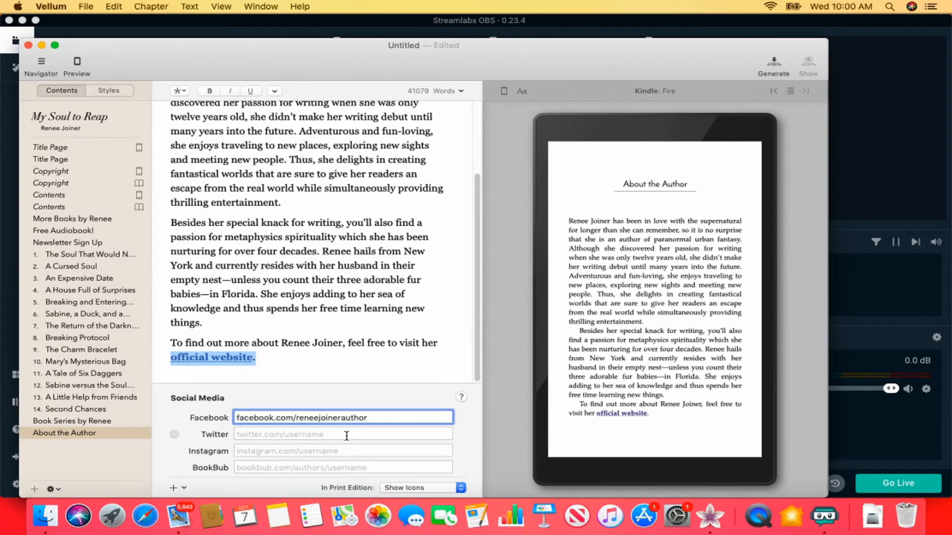
left_click(337, 435)
right_click(336, 434)
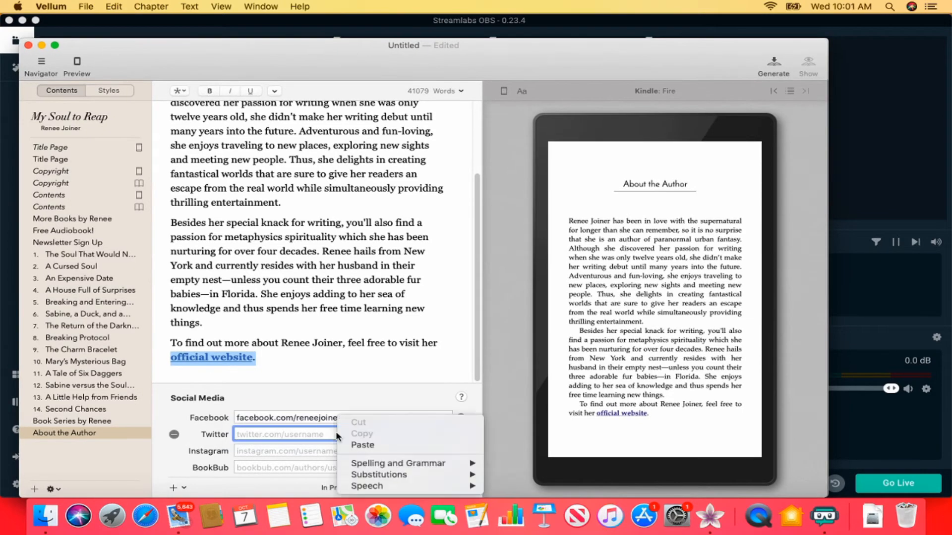
left_click(362, 444)
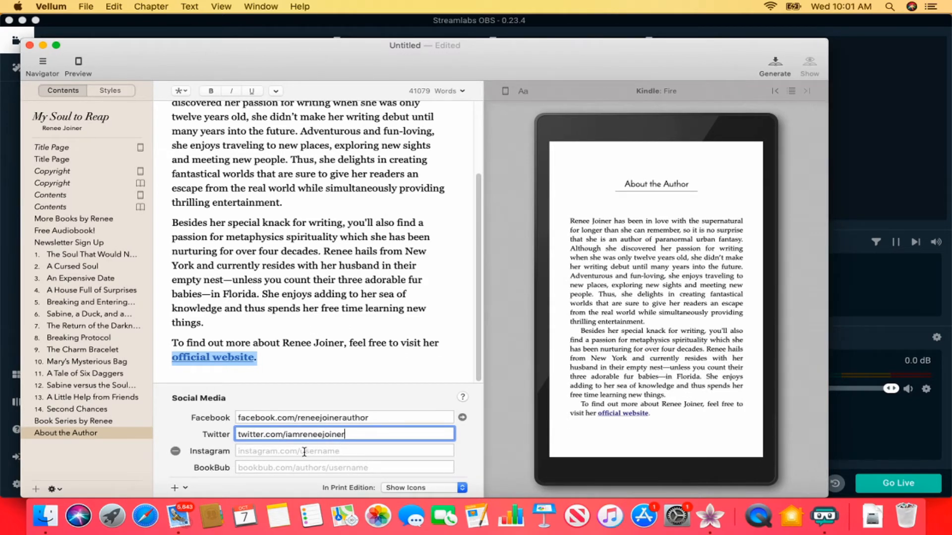
left_click(305, 451)
right_click(300, 453)
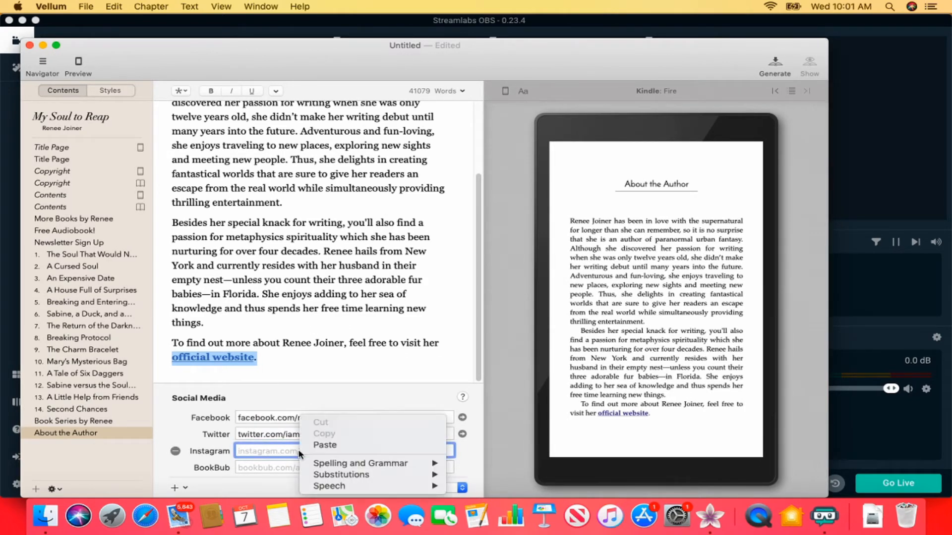
left_click(325, 445)
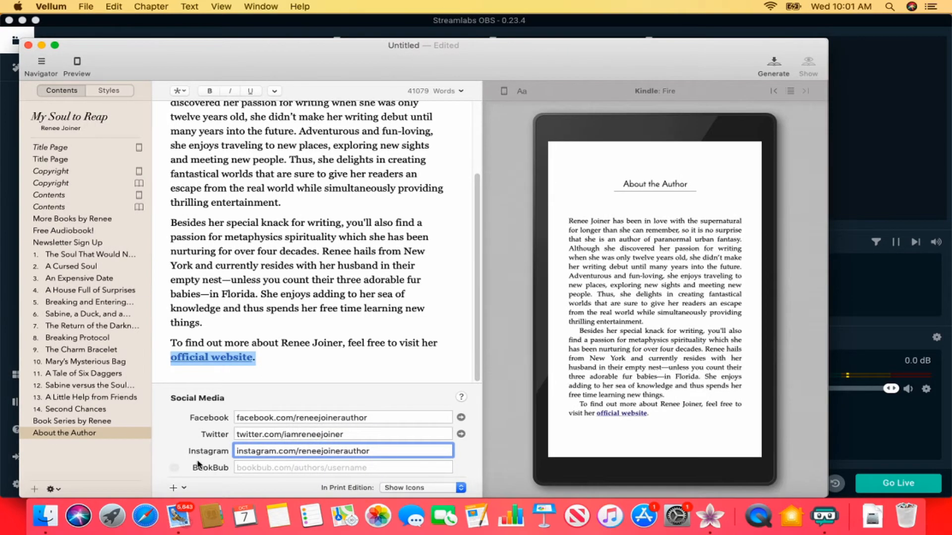
Replace the empty BookBub entry in the social media section with an Amazon entry.
left_click(174, 467)
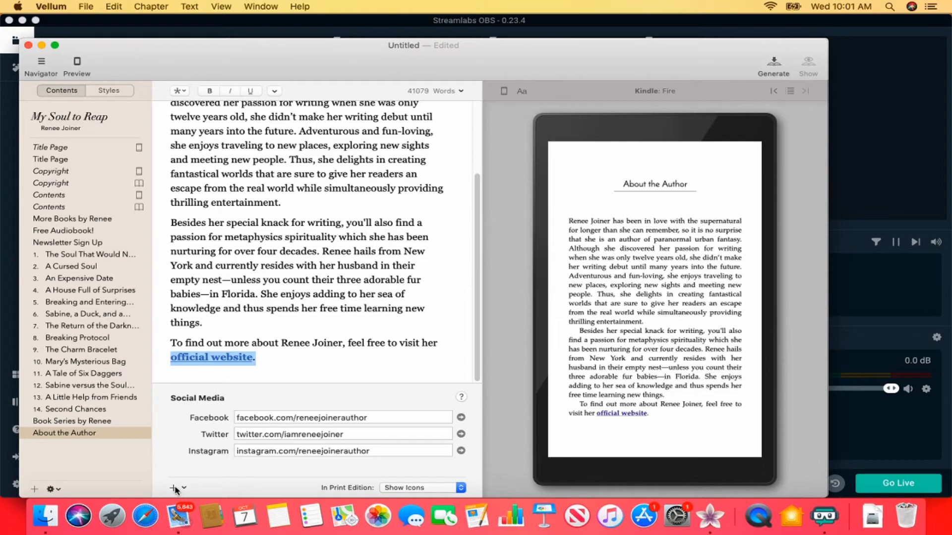
left_click(175, 489)
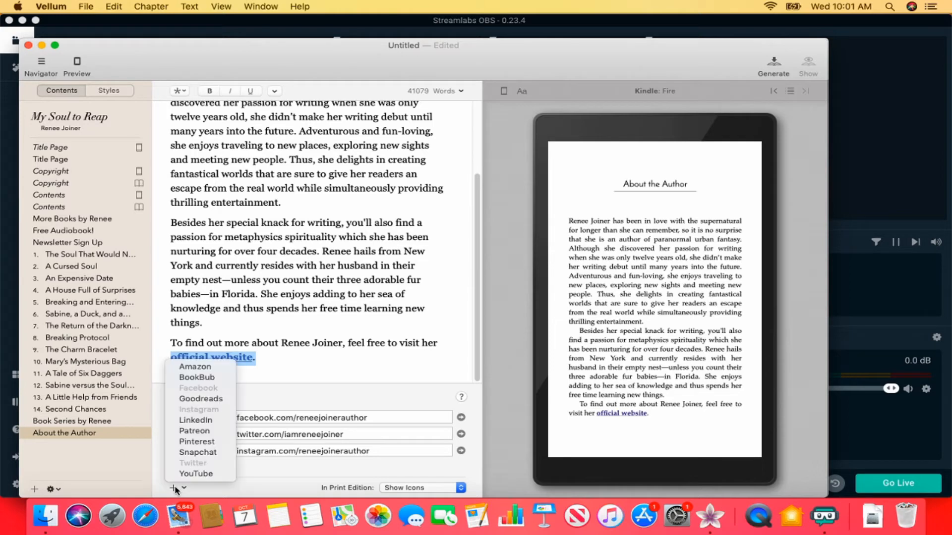
left_click(210, 370)
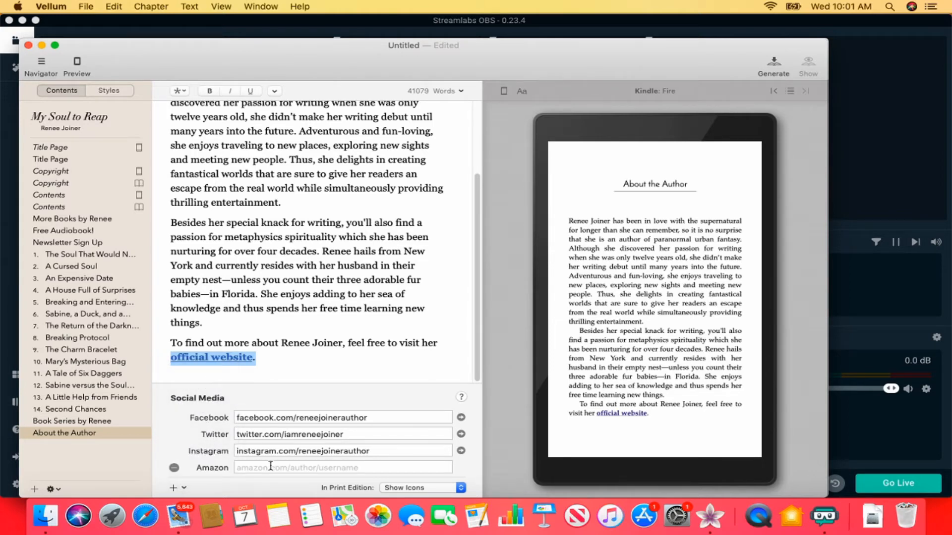
Fill in the author's Amazon page address in the social media section and set the print edition to Show Icons + Links.
left_click(265, 467)
right_click(266, 468)
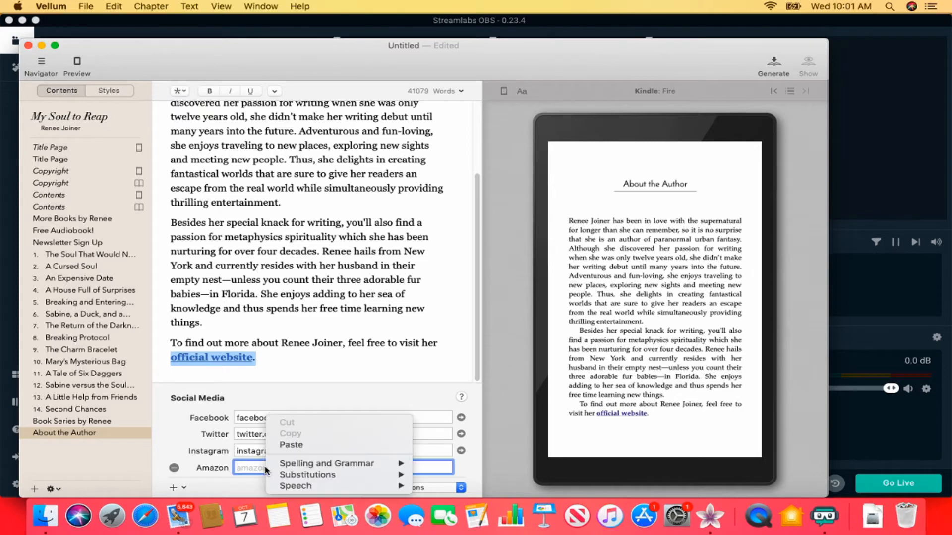
left_click(291, 445)
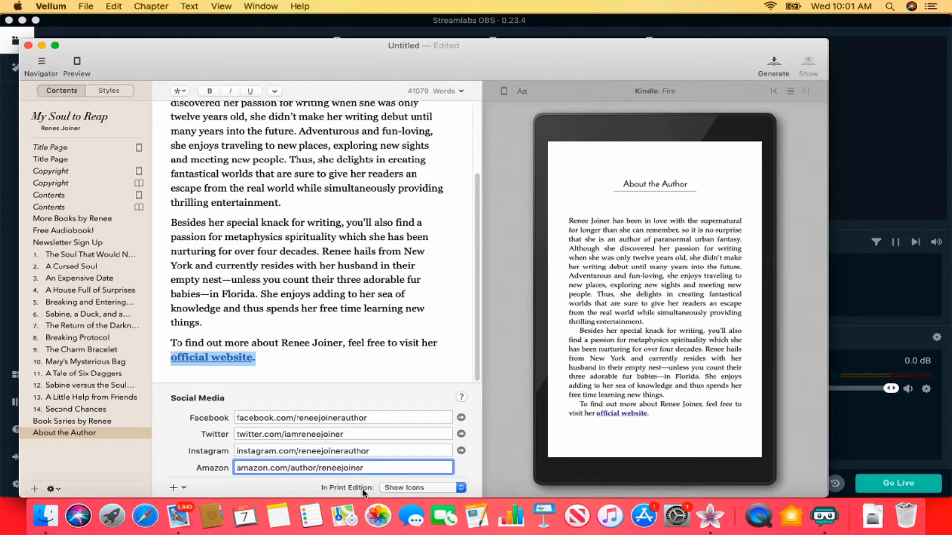
left_click(386, 489)
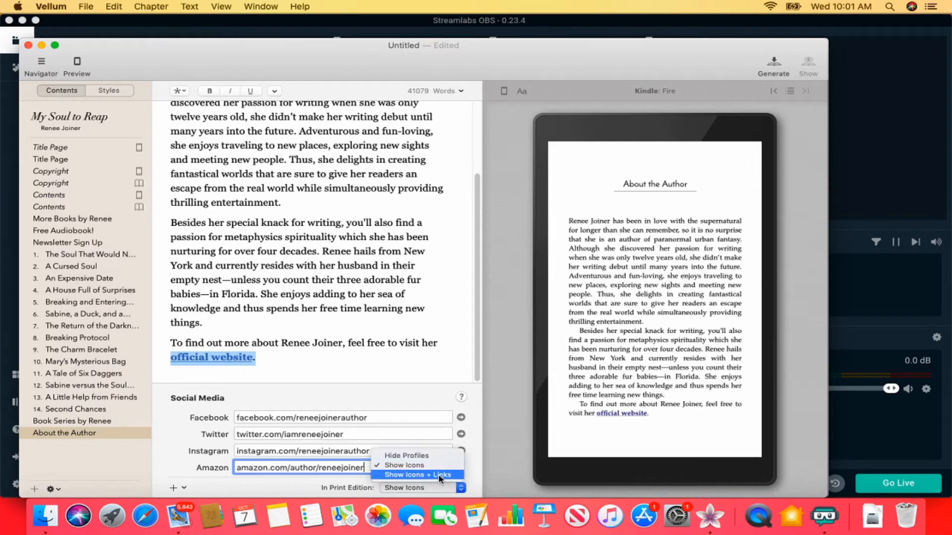
left_click(439, 475)
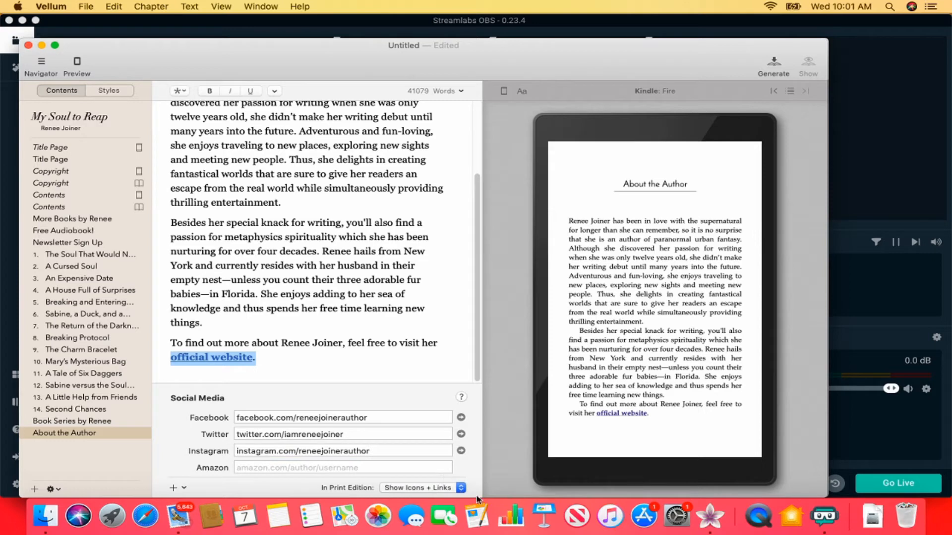
left_click(283, 468)
right_click(282, 469)
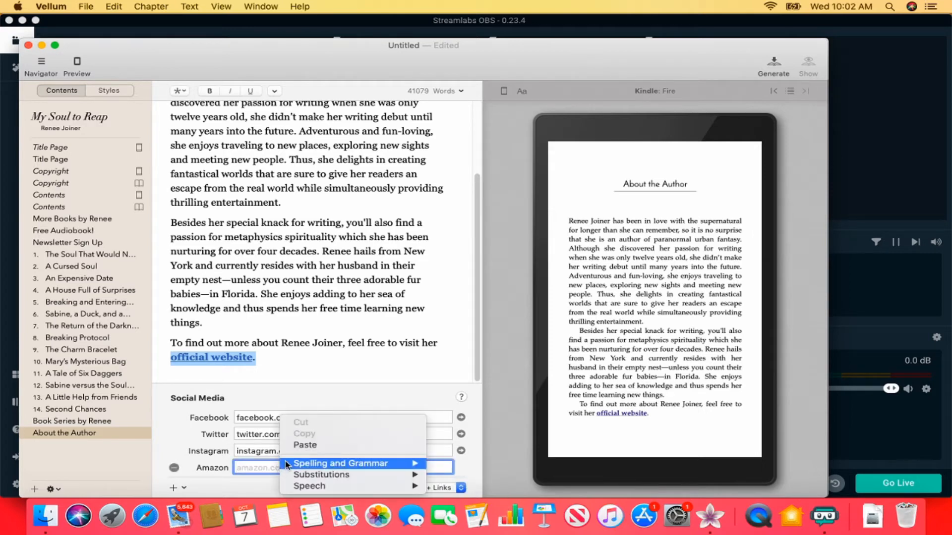
left_click(304, 445)
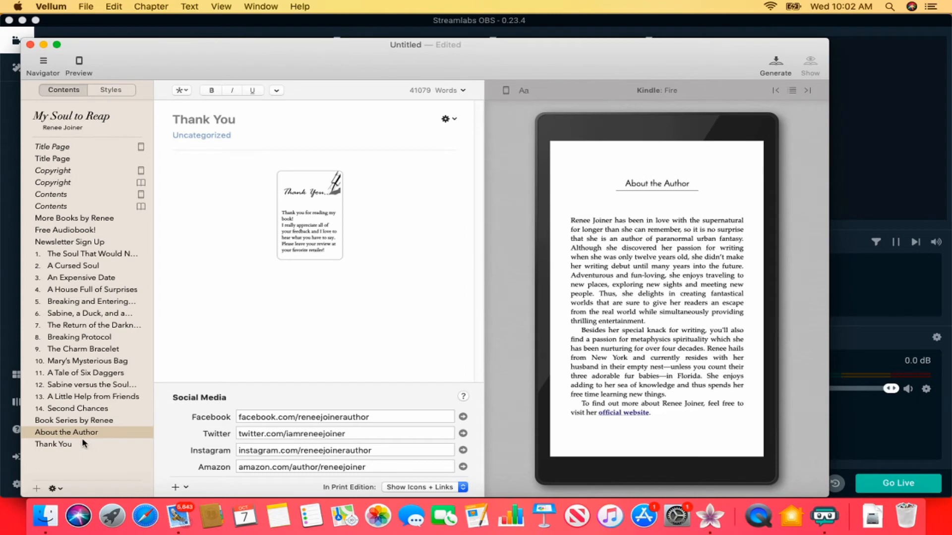
Paste the copied Newsletter Sign Up page after About the Author, and review the About the Author page.
right_click(85, 434)
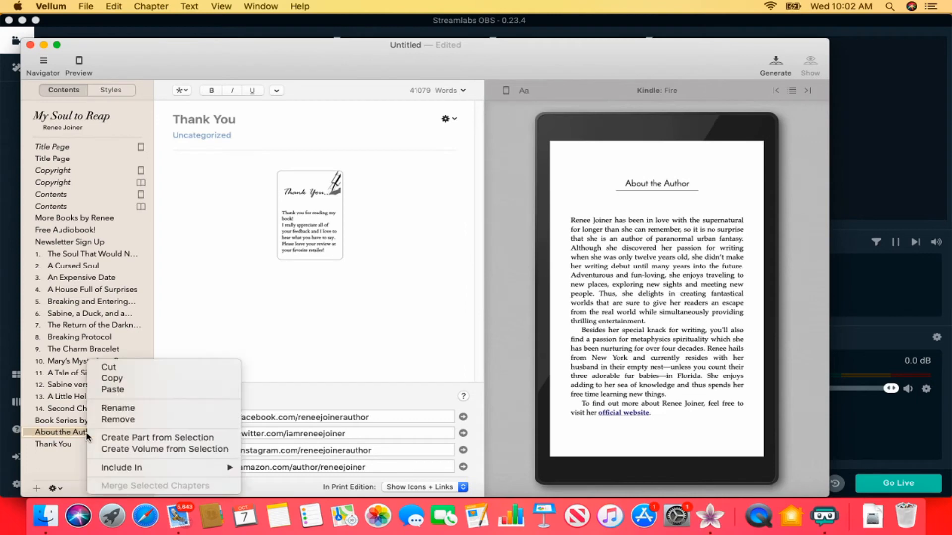
left_click(124, 389)
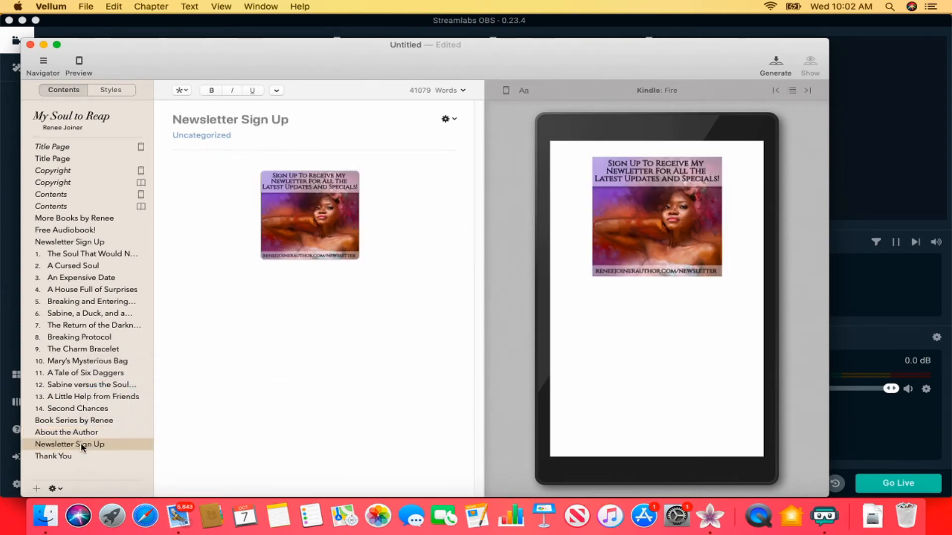
left_click(87, 433)
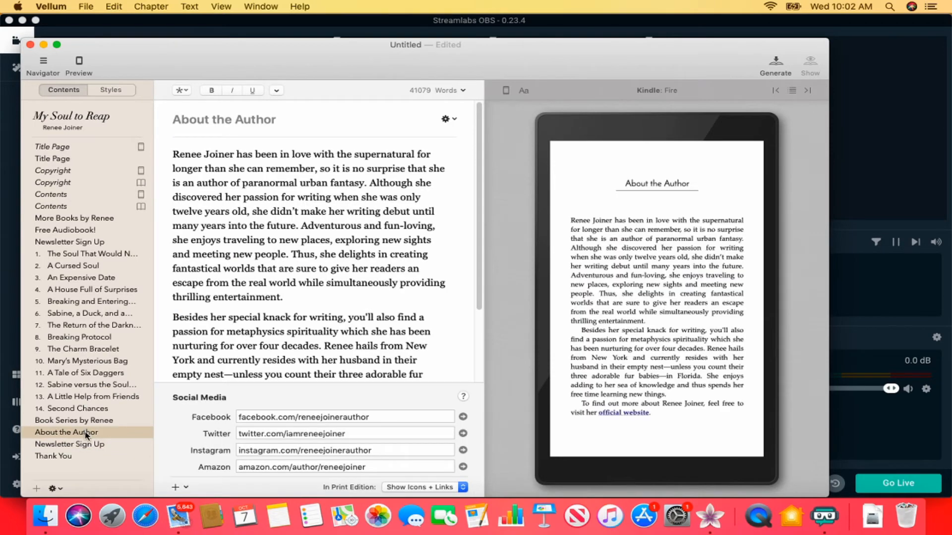
mouse_move(86, 434)
left_mouse_down()
mouse_move(83, 420)
mouse_move(84, 430)
left_mouse_up()
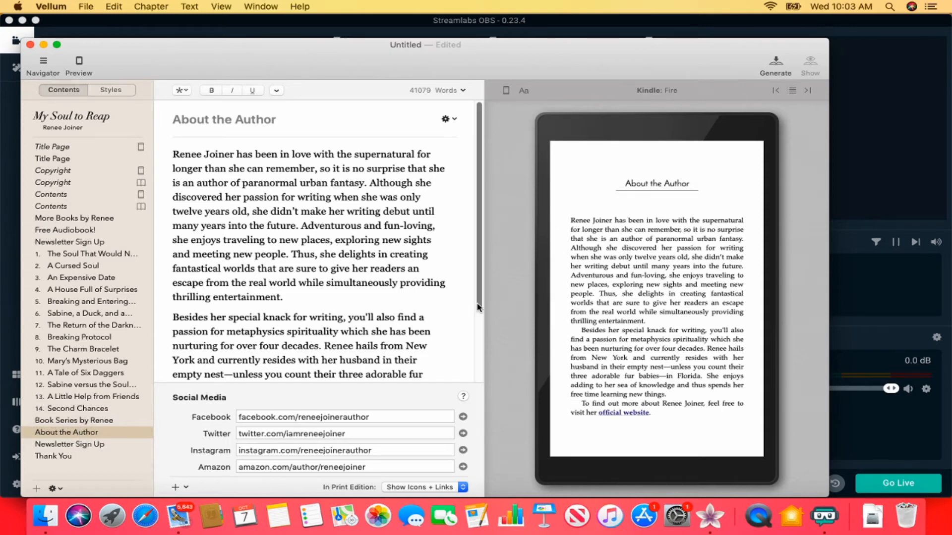
scroll(347, 297, "down", 2)
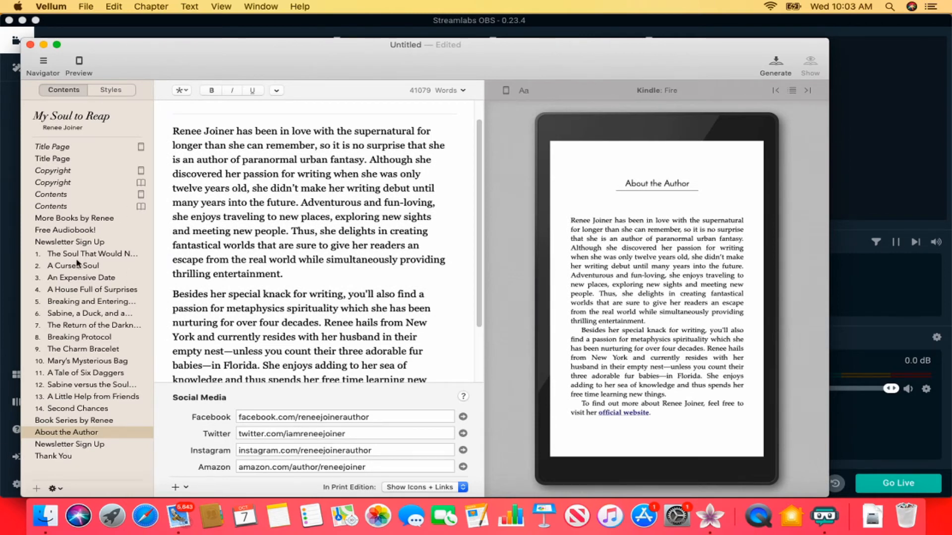
Add the image of three upright daggers as the heading image of chapter 1, and open chapter 2, A Cursed Soul.
left_click(93, 255)
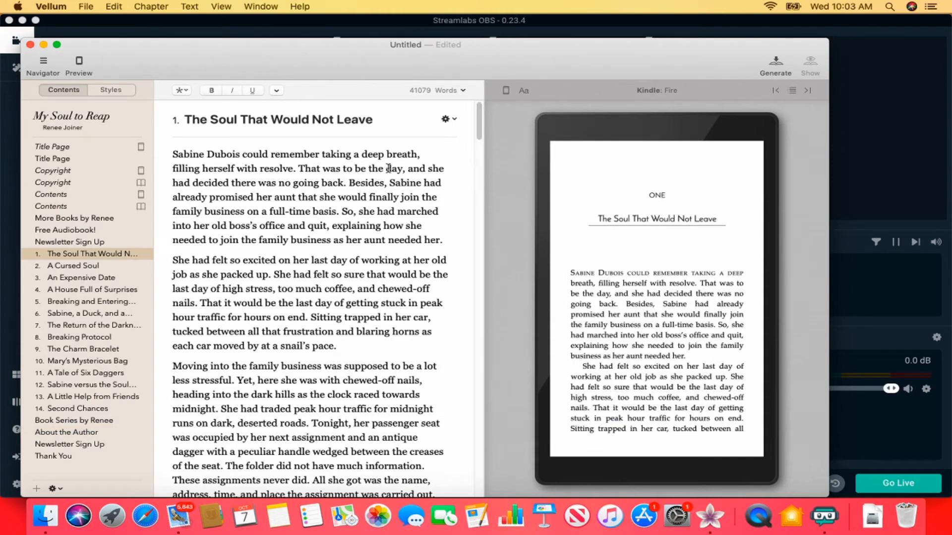
left_click(455, 120)
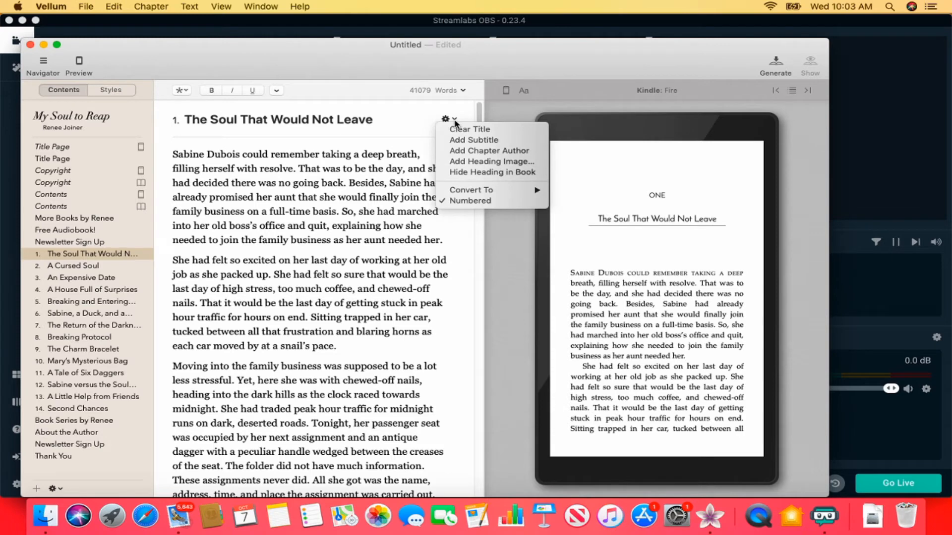
left_click(479, 162)
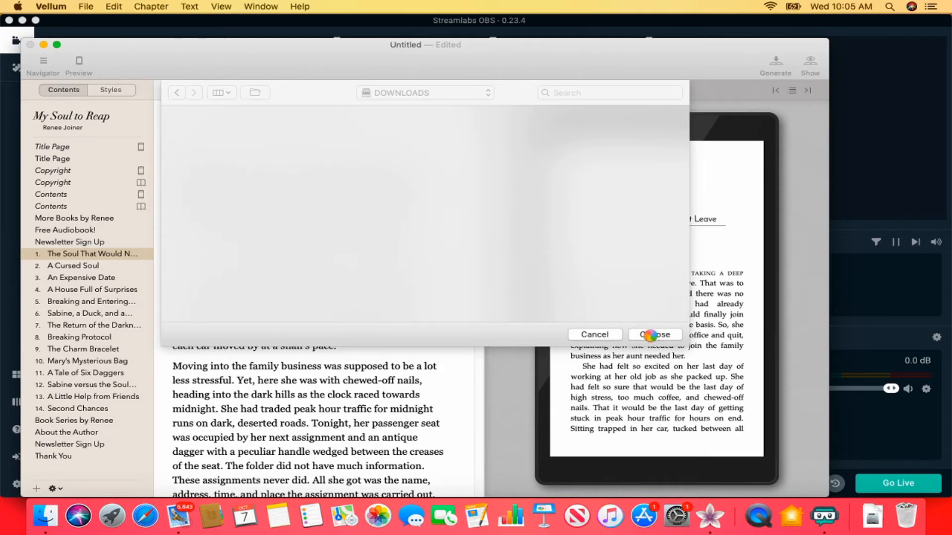
left_click(650, 336)
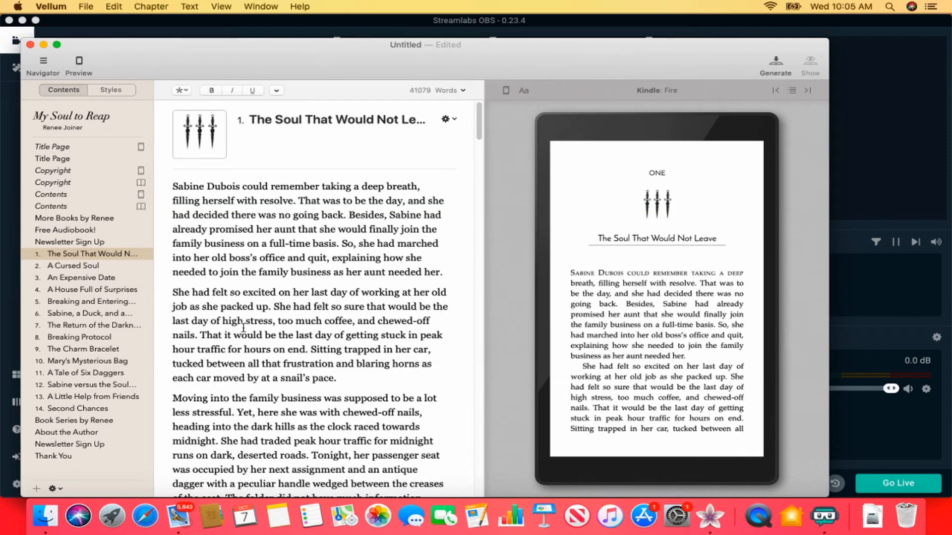
left_click(83, 266)
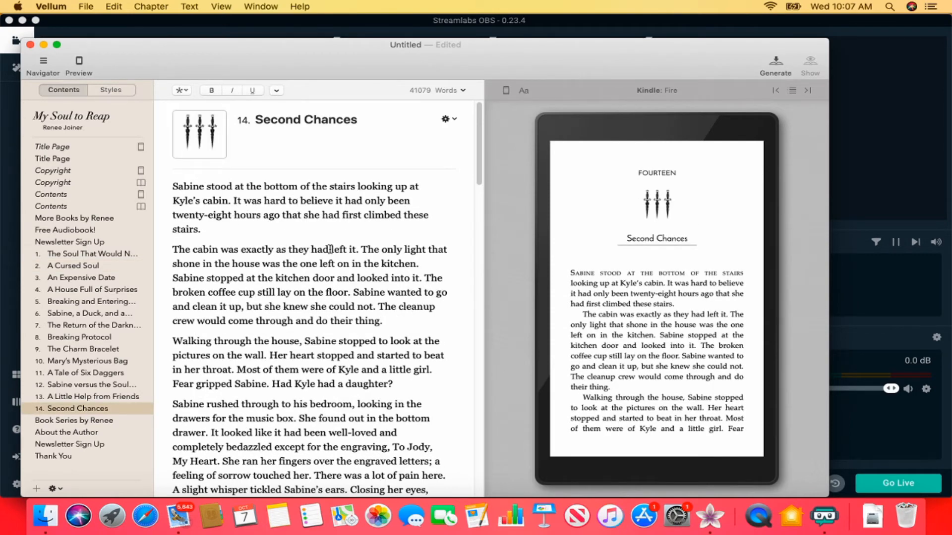
Replace the Ornamental Break style's custom image with the three slanted daggers, and preview the break in chapter 14, Second Chances.
left_click(106, 90)
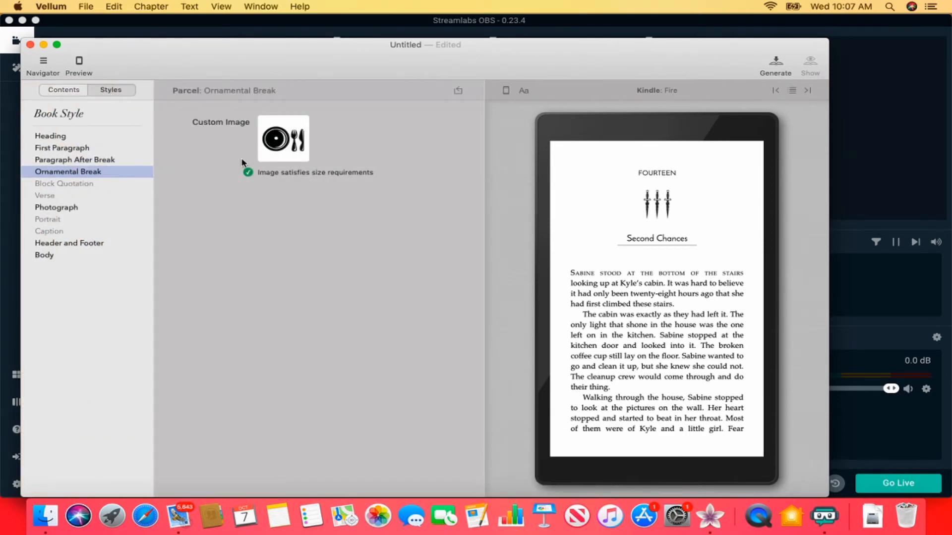
mouse_move(280, 146)
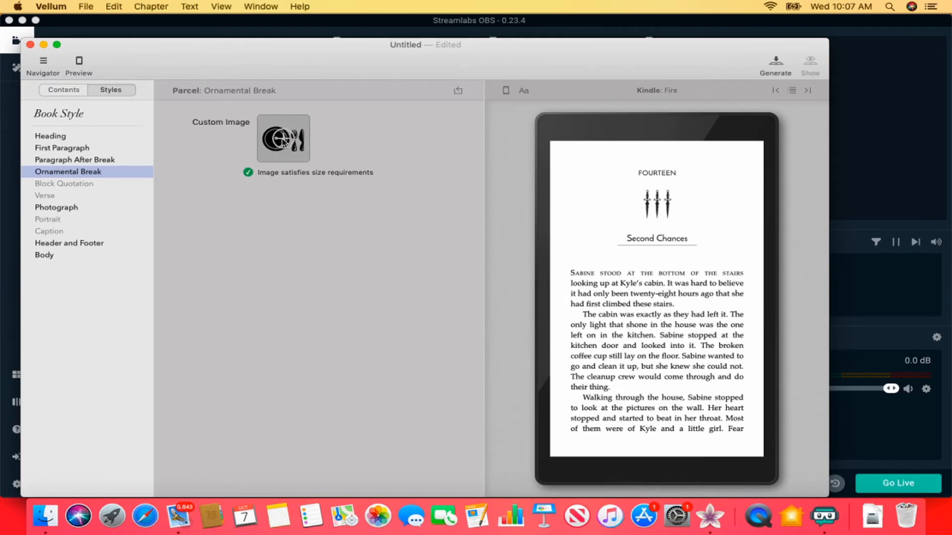
left_click(283, 142)
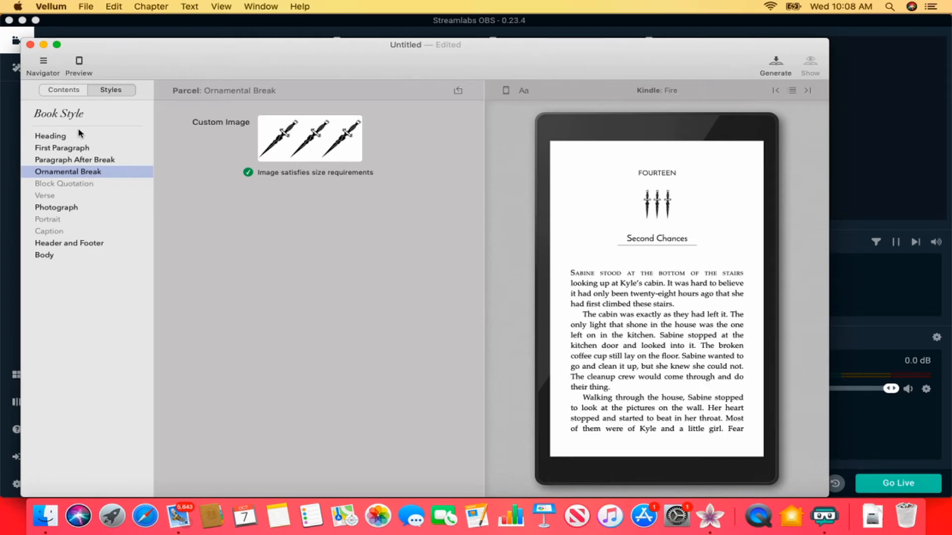
left_click(58, 92)
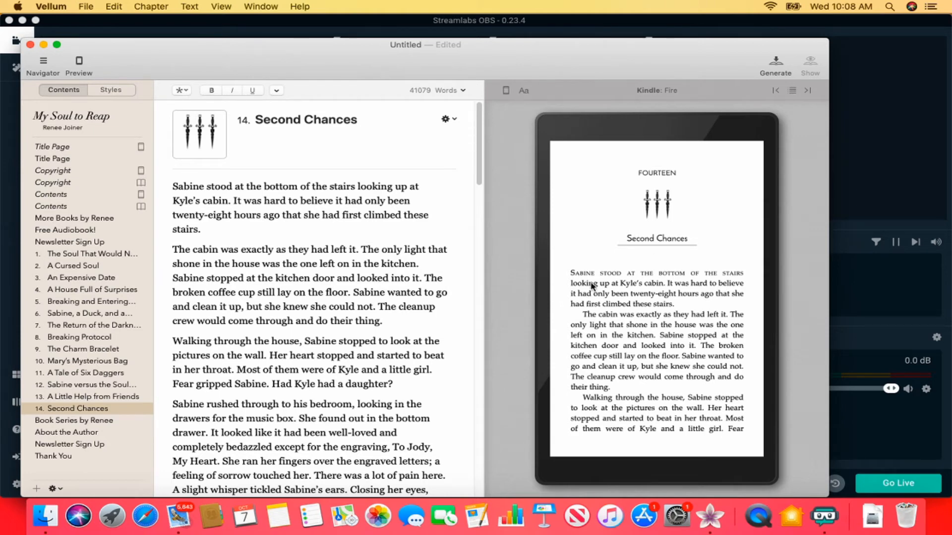
left_click(773, 315)
left_click(773, 307)
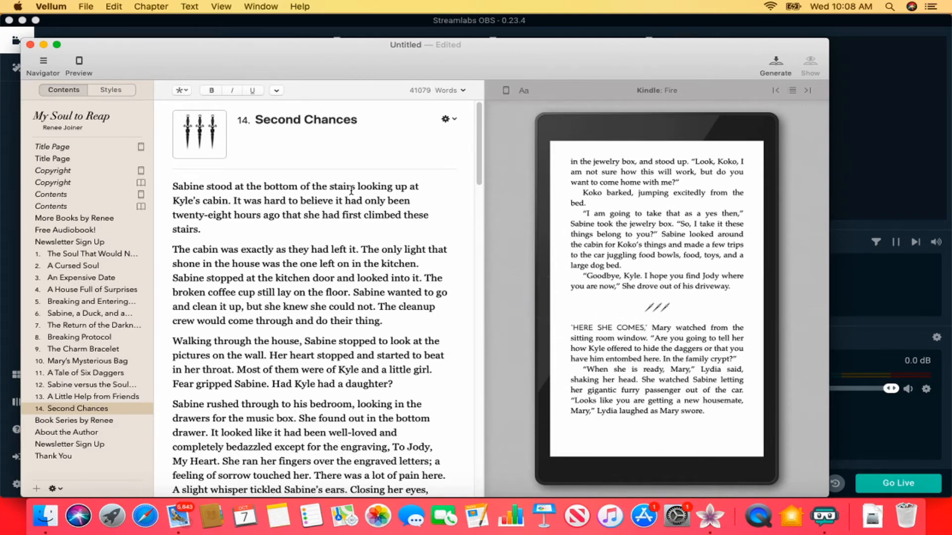
mouse_move(220, 141)
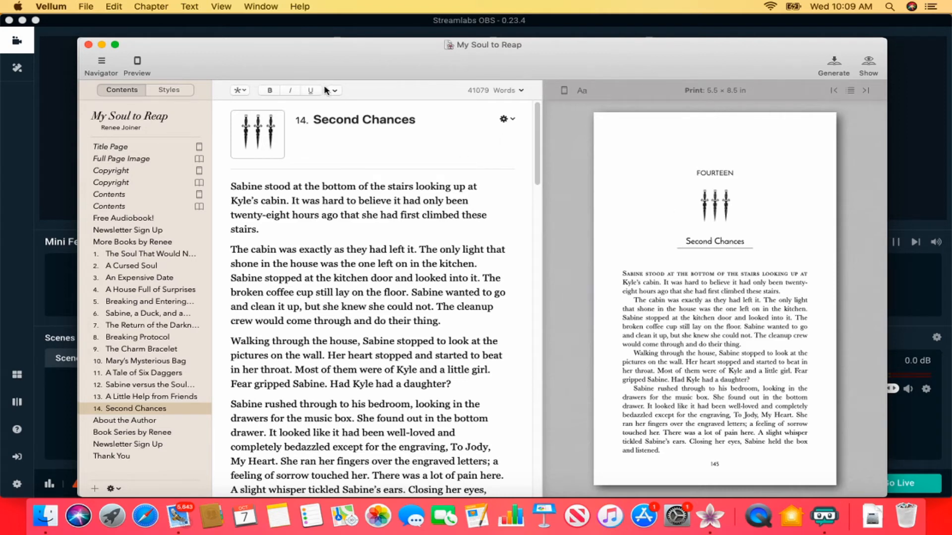
Set the print trim size to 5 × 8 in and save the My Soul to Reap book.
left_click(86, 8)
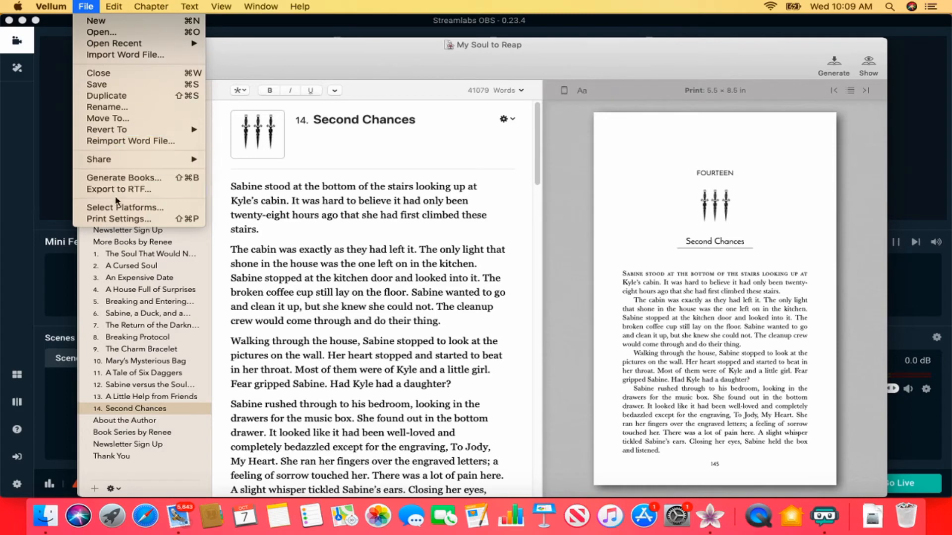
left_click(125, 218)
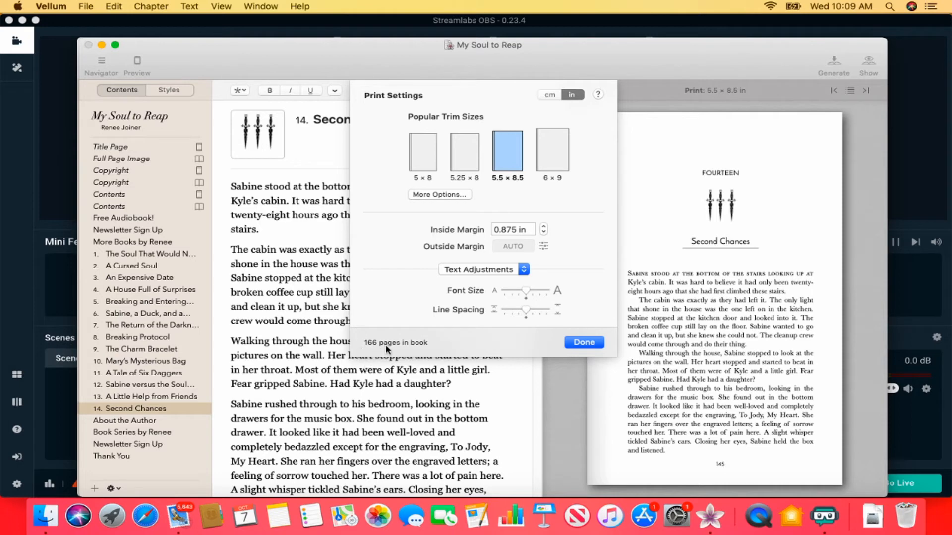
left_click(424, 166)
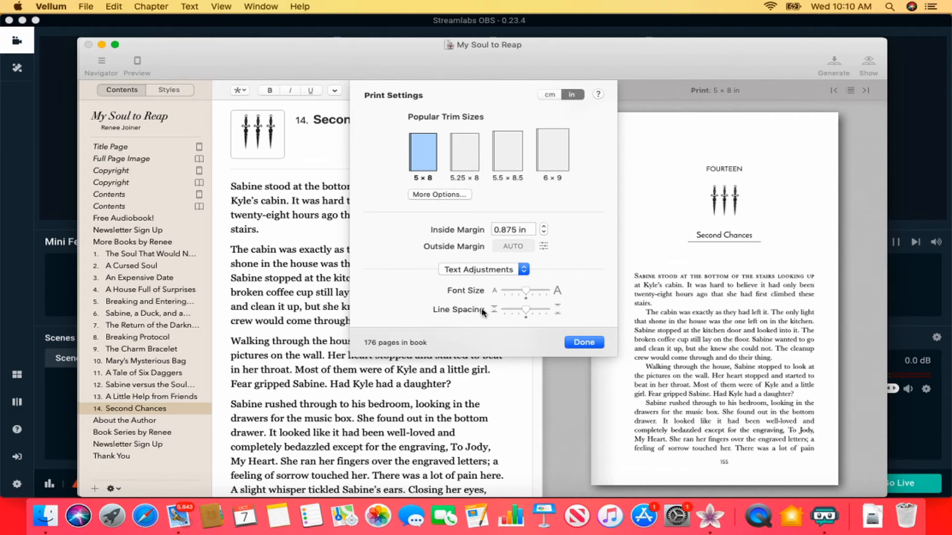
left_click(583, 342)
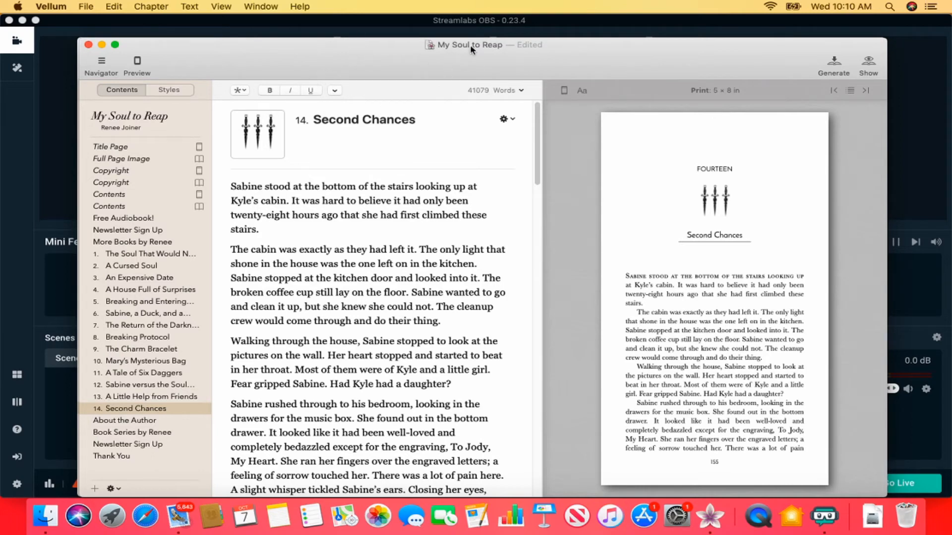
left_click(86, 9)
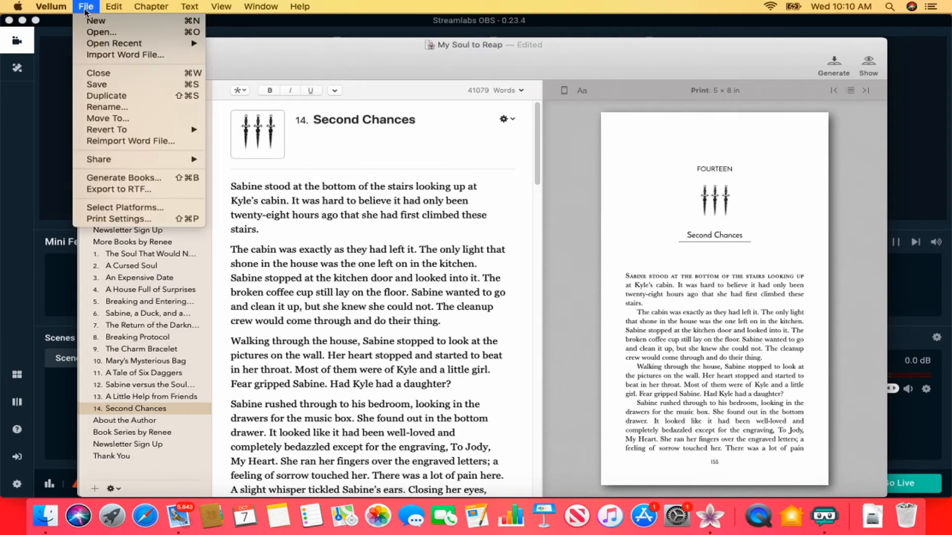
left_click(103, 85)
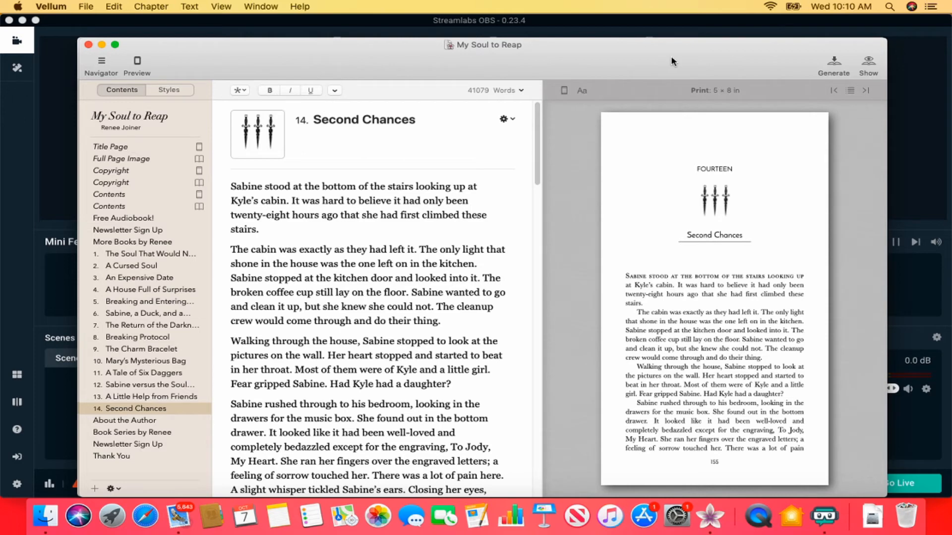
Generate the Kindle, Generic EPUB and Print editions of the book into the KDP folder.
left_click(833, 62)
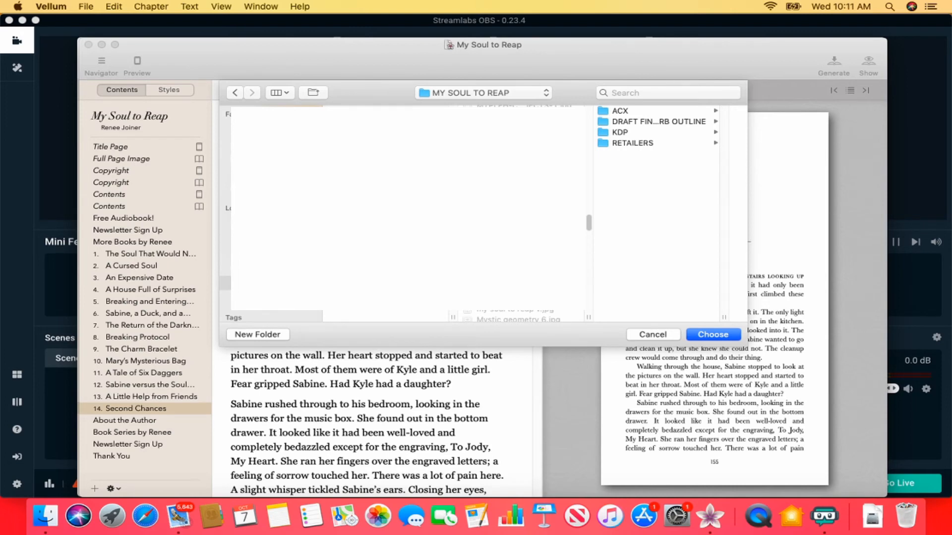
left_click(620, 132)
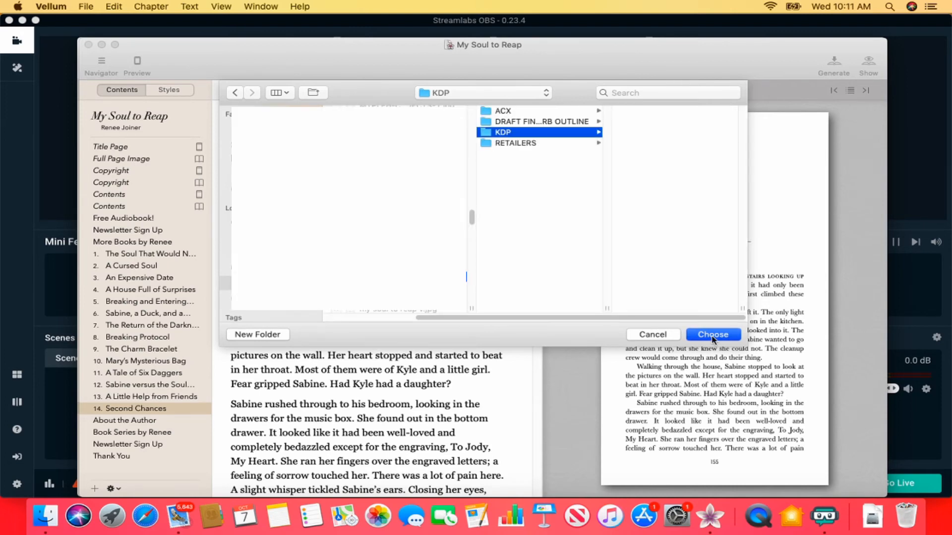
left_click(712, 335)
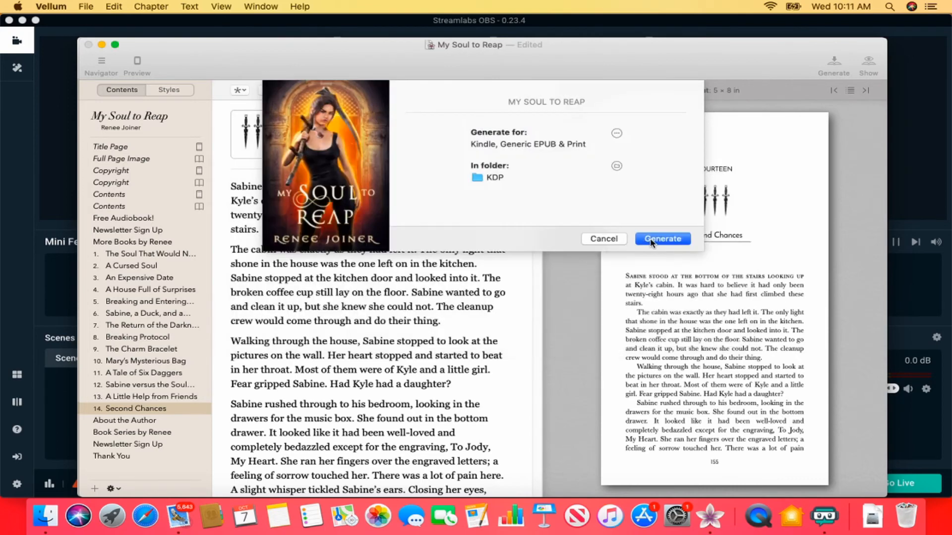
left_click(651, 241)
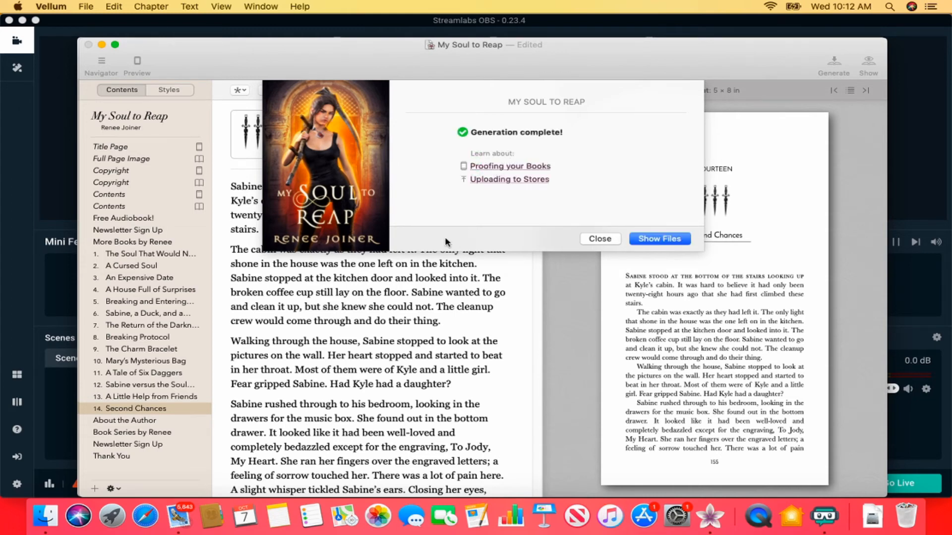
Show the generated book files in Finder and open the Print folder inside My Soul to Reap.
left_click(603, 241)
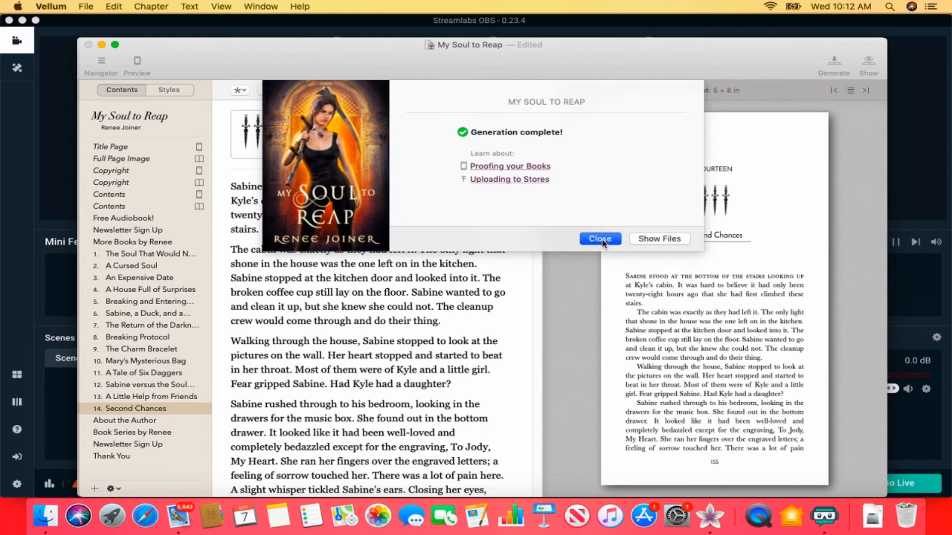
left_click(660, 242)
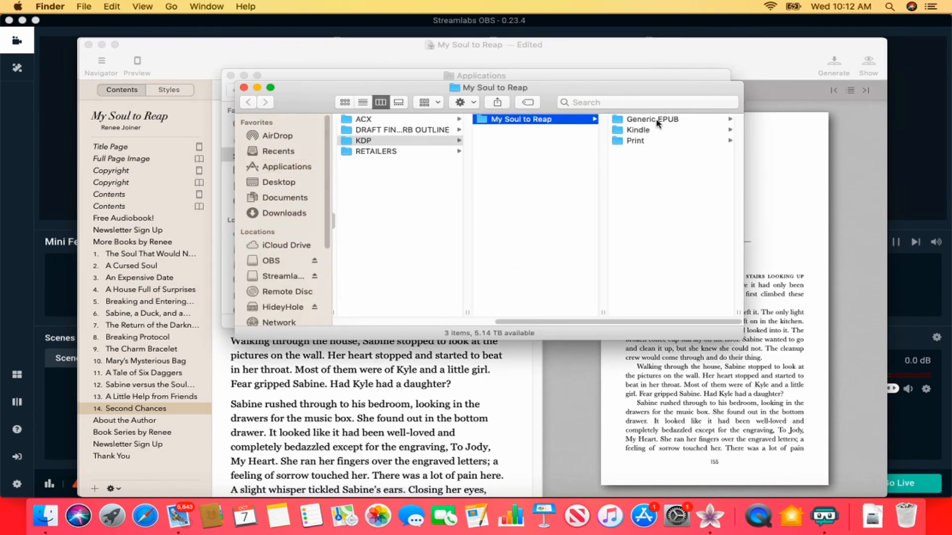
left_click(635, 141)
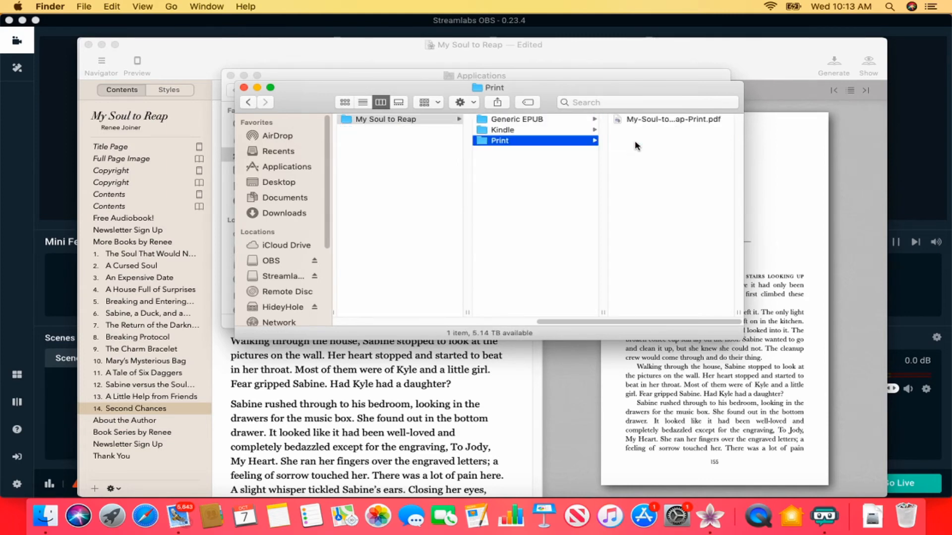
Page through the preview of My-Soul-to-Reap-Print.pdf in the Print folder to check the print edition.
left_click(683, 122)
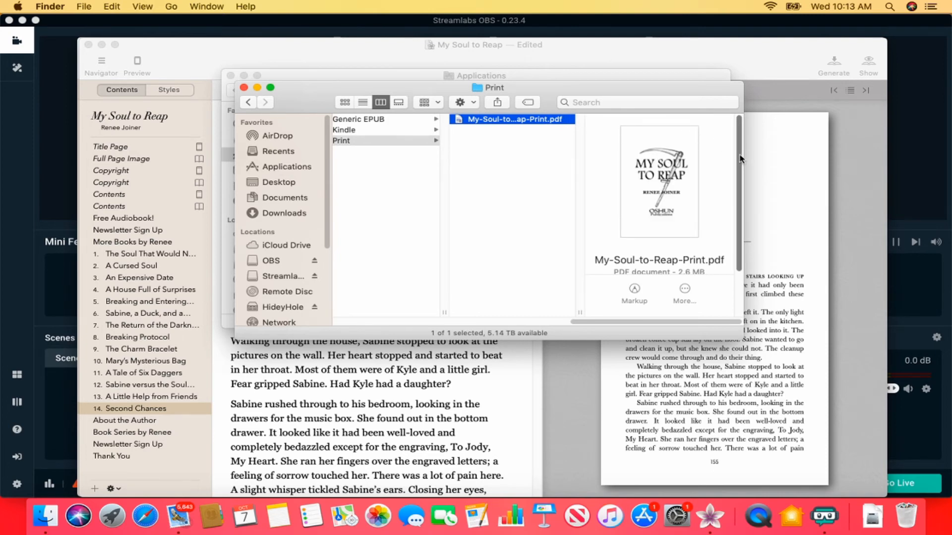
mouse_move(739, 159)
left_mouse_down()
mouse_move(743, 195)
mouse_move(737, 167)
left_mouse_up()
mouse_move(628, 176)
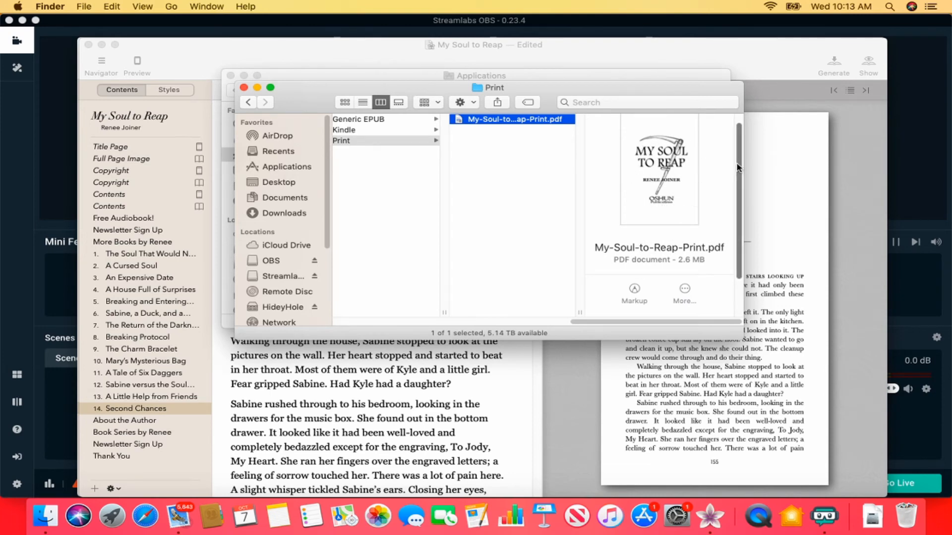
left_click_drag(737, 167, 738, 156)
mouse_move(645, 173)
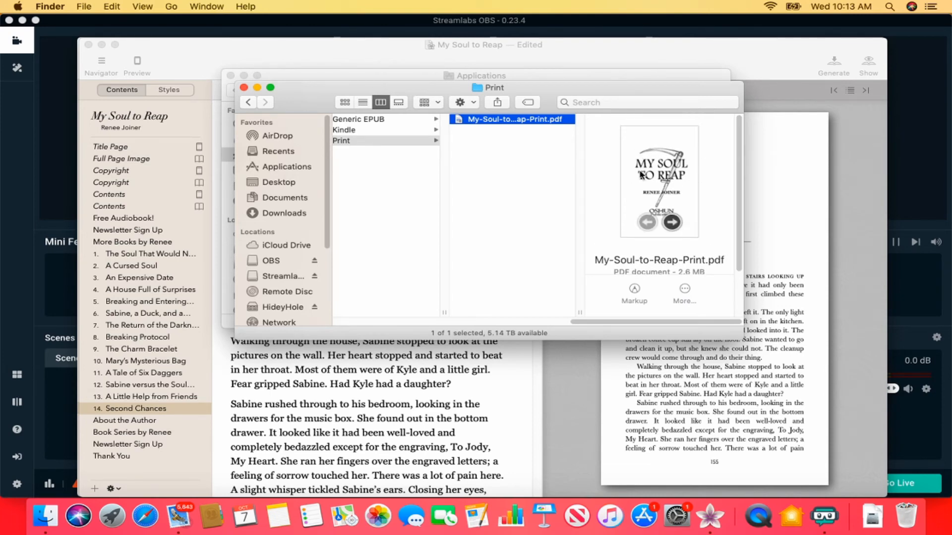
left_click(679, 223)
left_click(673, 225)
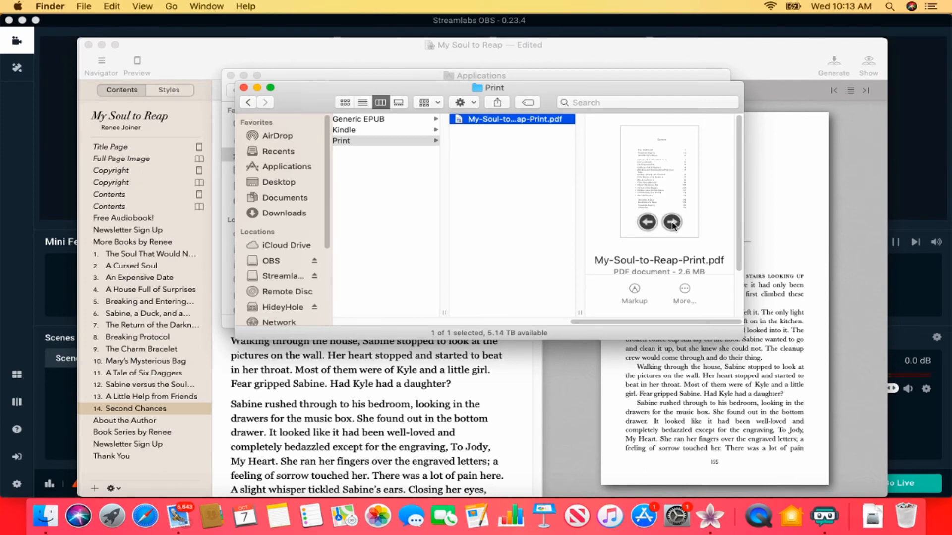
left_click(673, 222)
left_click(672, 222)
left_click(672, 223)
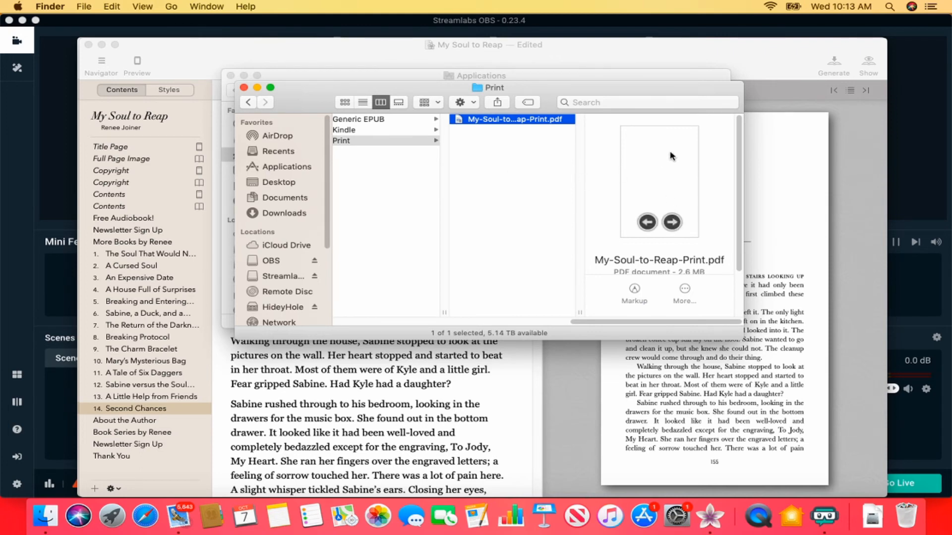
left_click(674, 223)
left_click(673, 223)
left_click(673, 223)
Check the files in the Kindle and Generic EPUB folders and close both Finder windows.
left_click(351, 131)
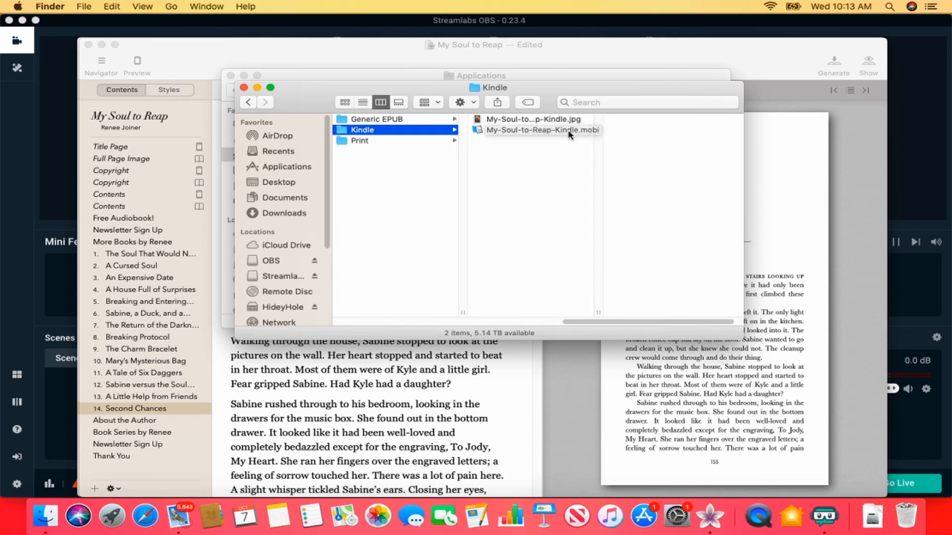
left_click(398, 119)
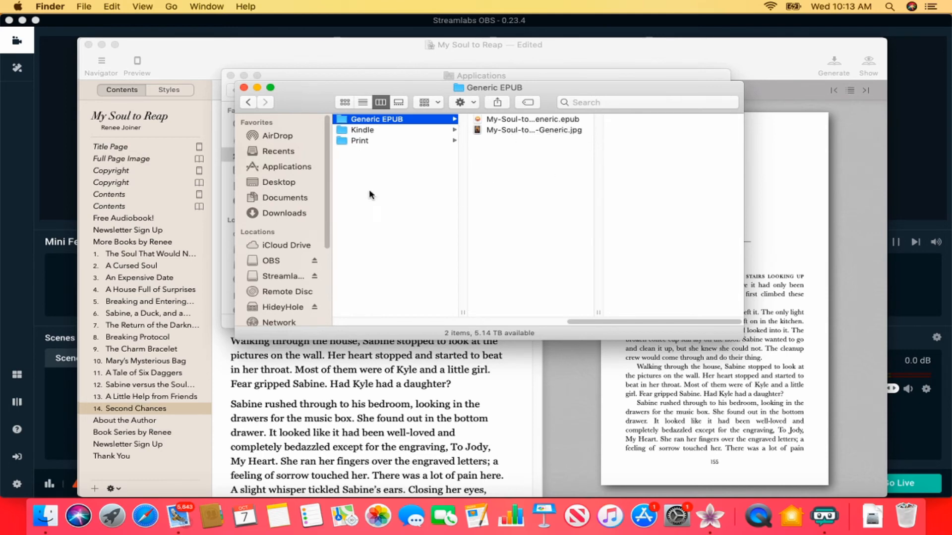
left_click(243, 87)
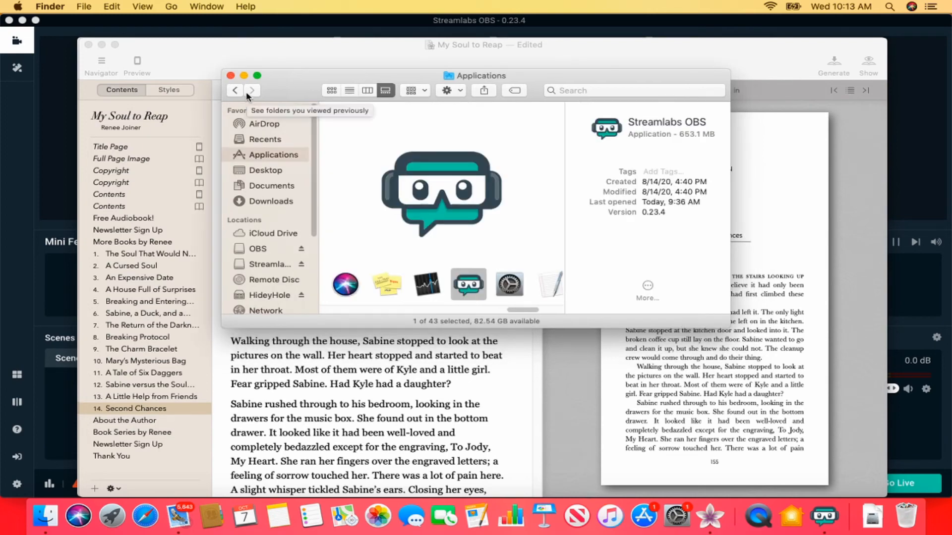
left_click(230, 75)
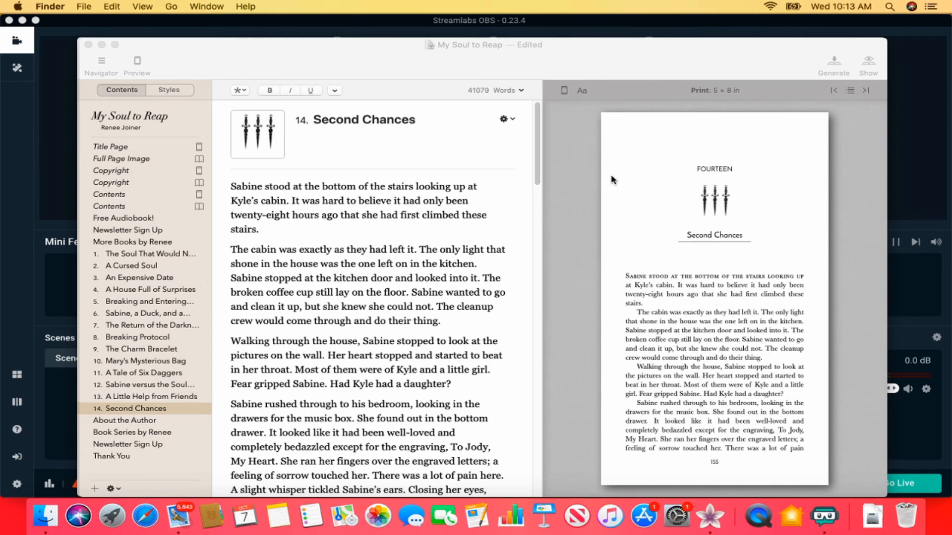
Remove the Free Audiobook! page from the contents of My Soul to Reap.
left_click(127, 223)
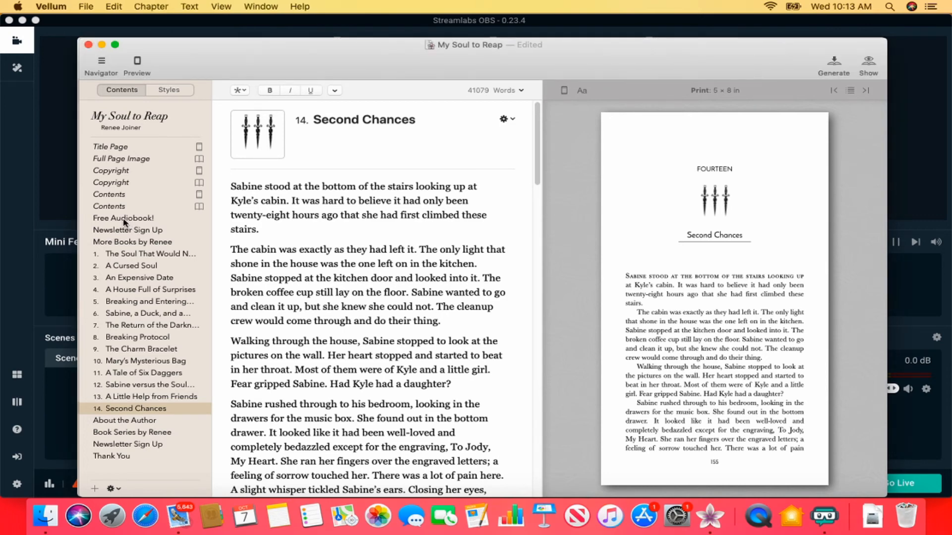
left_click(124, 219)
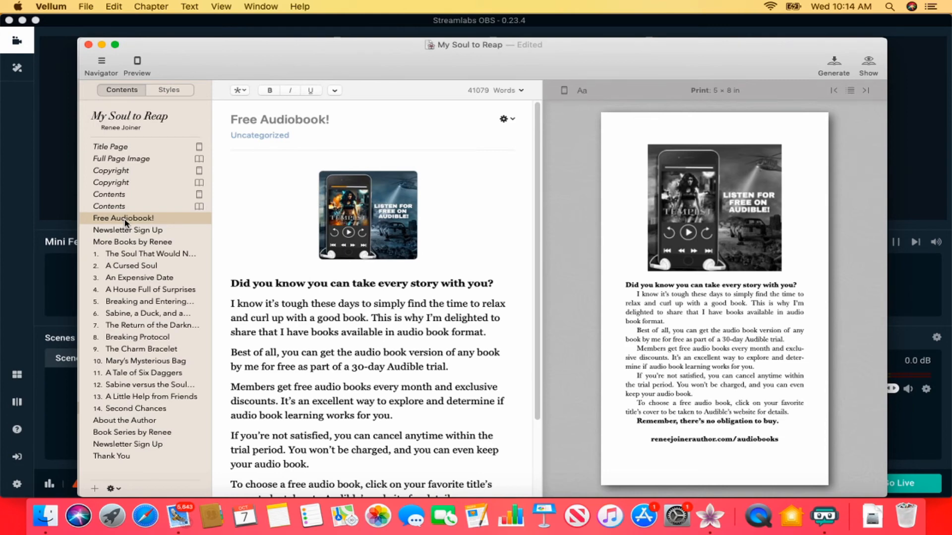
right_click(124, 221)
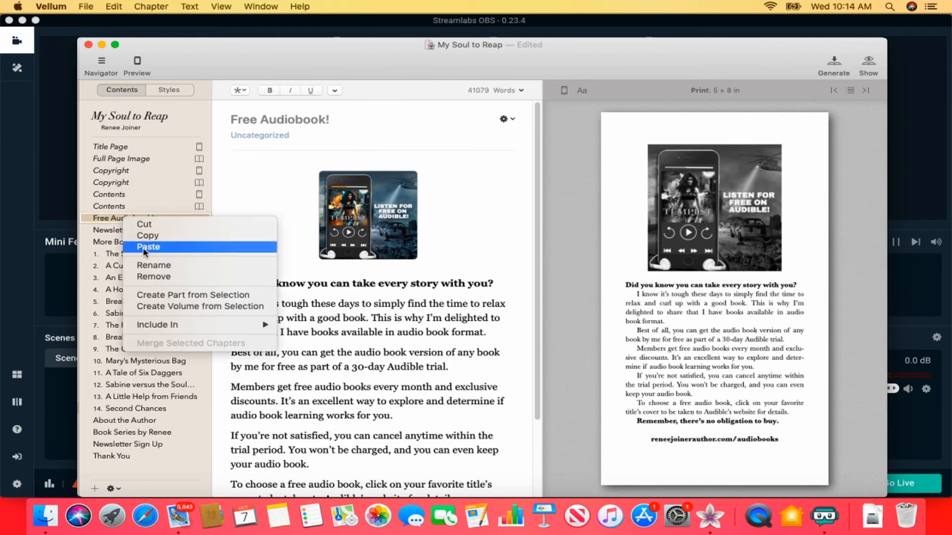
left_click(165, 280)
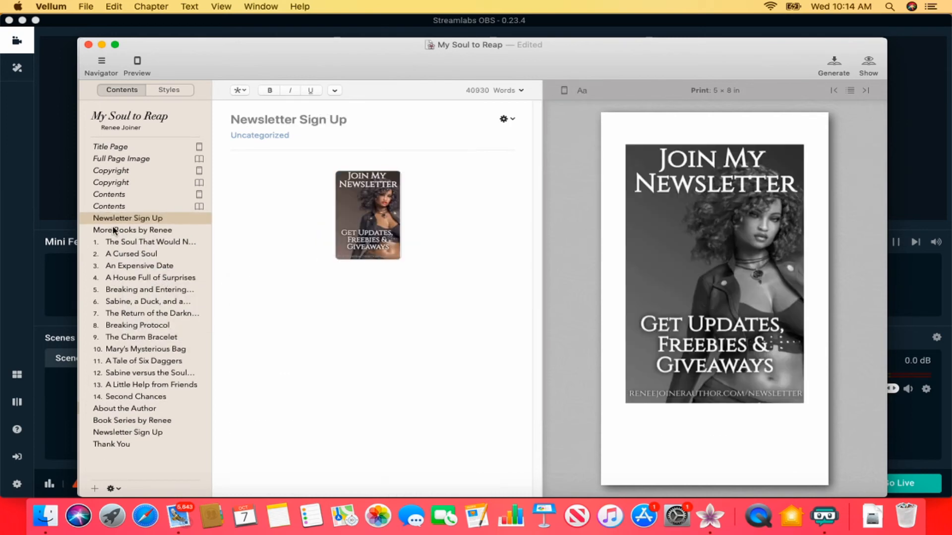
Generate the Kindle, Google, Generic and Print editions into the RETAILERS folder inside MY SOUL TO REAP on the HideyHole drive.
left_click(835, 68)
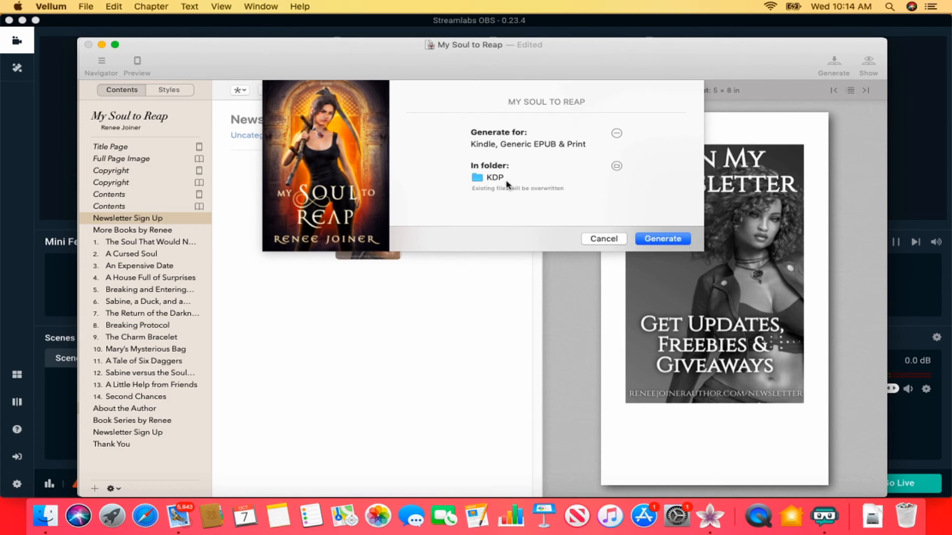
left_click(616, 167)
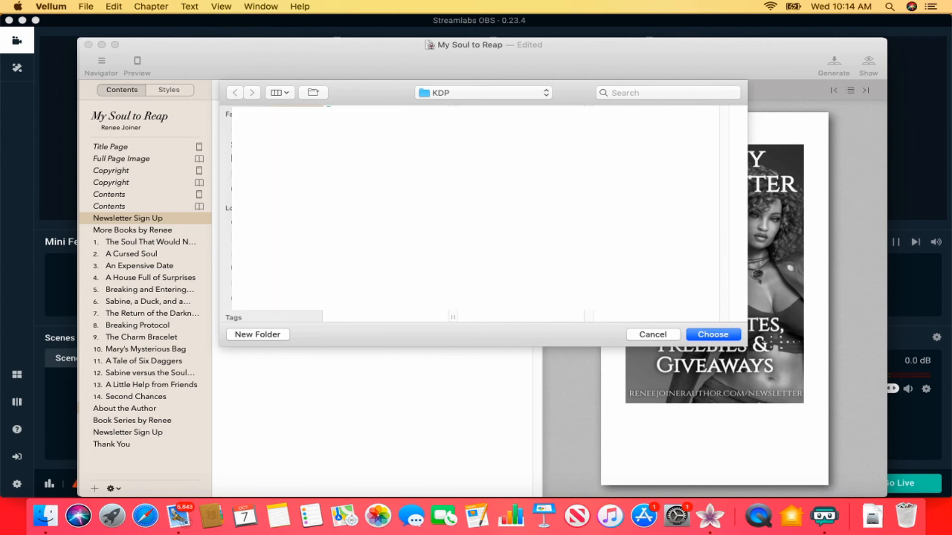
left_click(258, 284)
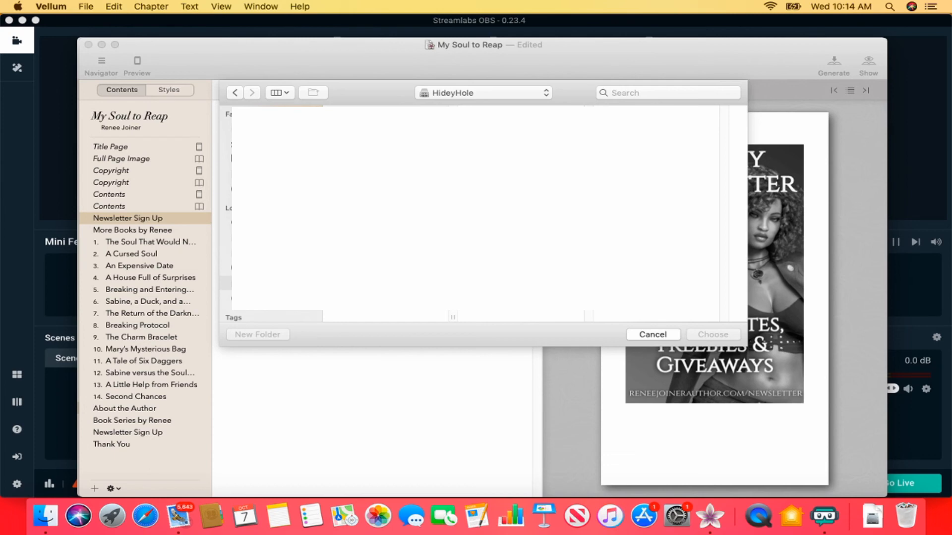
left_click(384, 213)
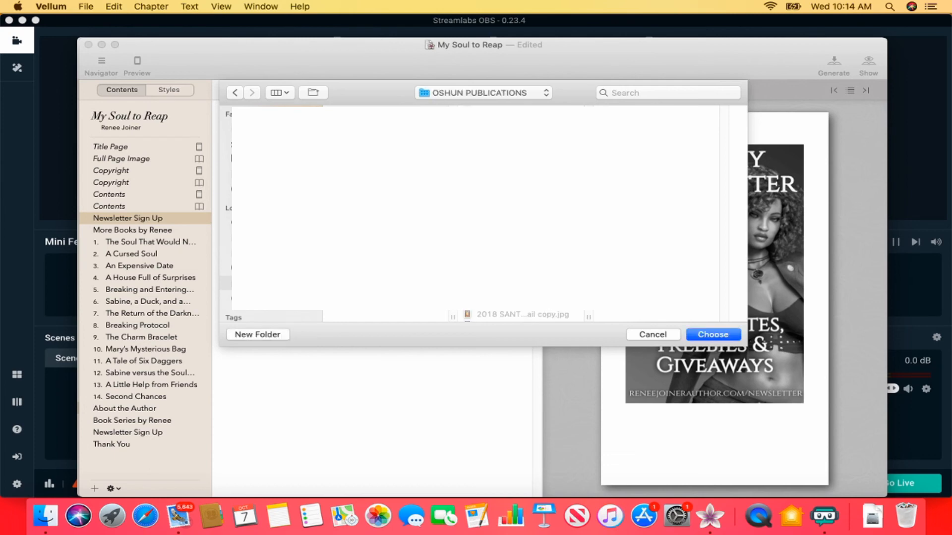
left_click(384, 173)
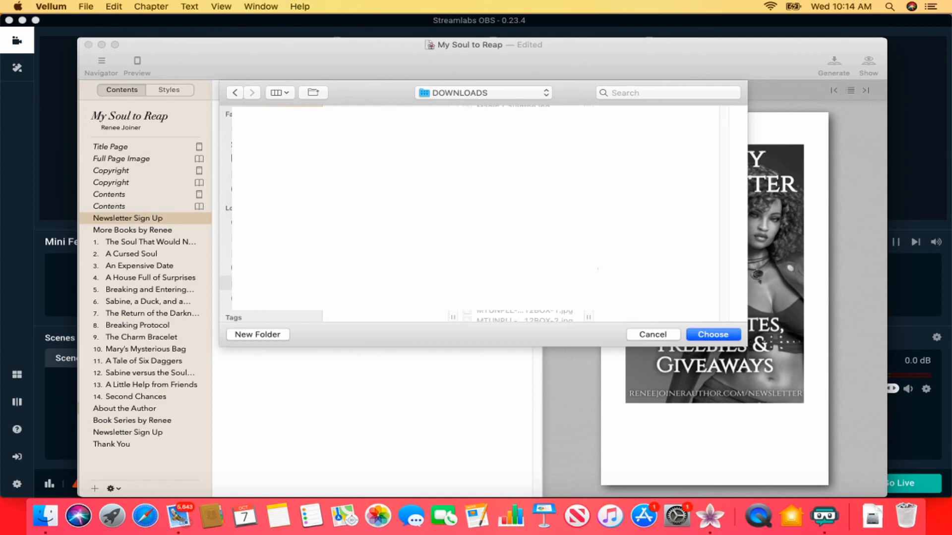
left_click(506, 243)
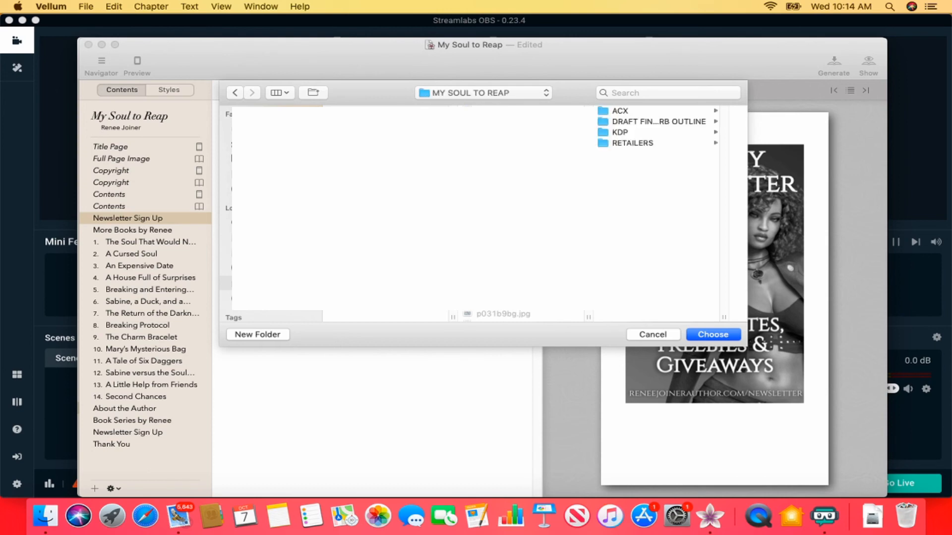
left_click(639, 144)
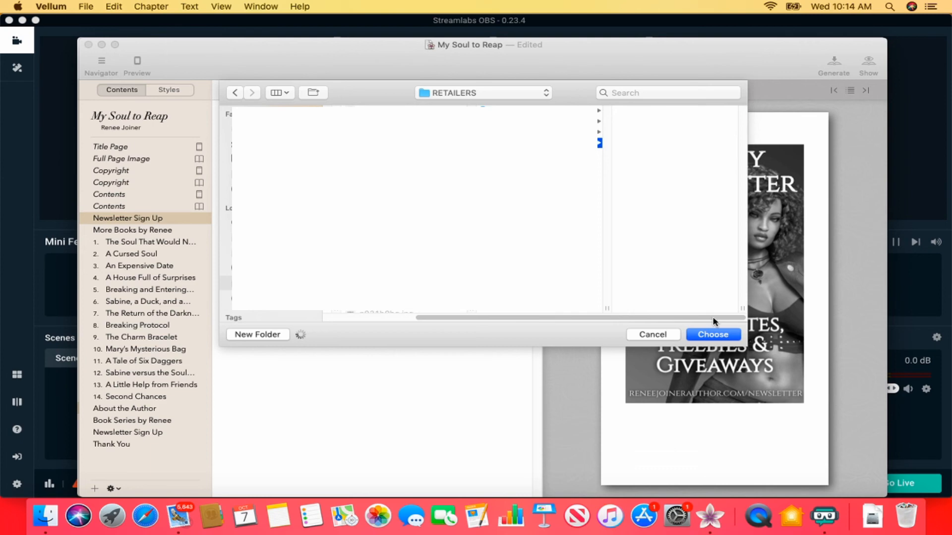
left_click(713, 335)
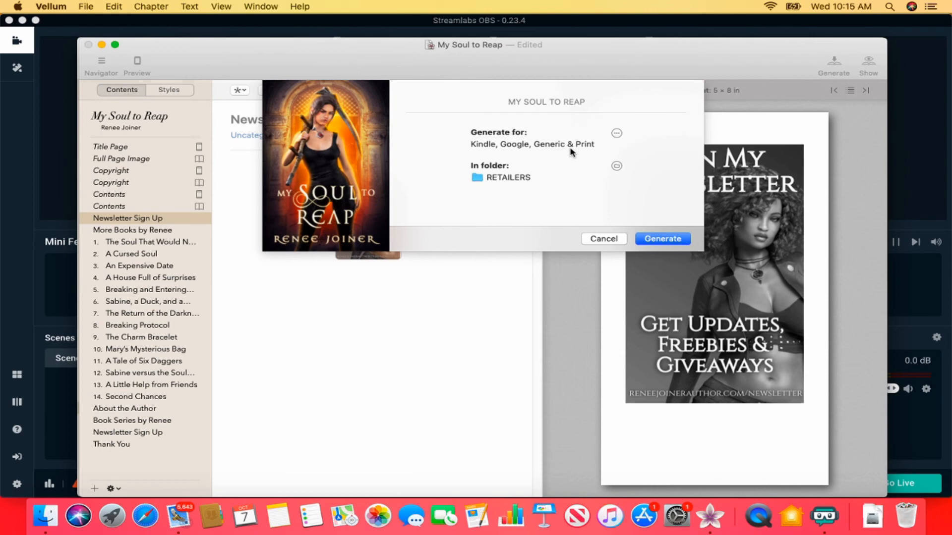
left_click(664, 239)
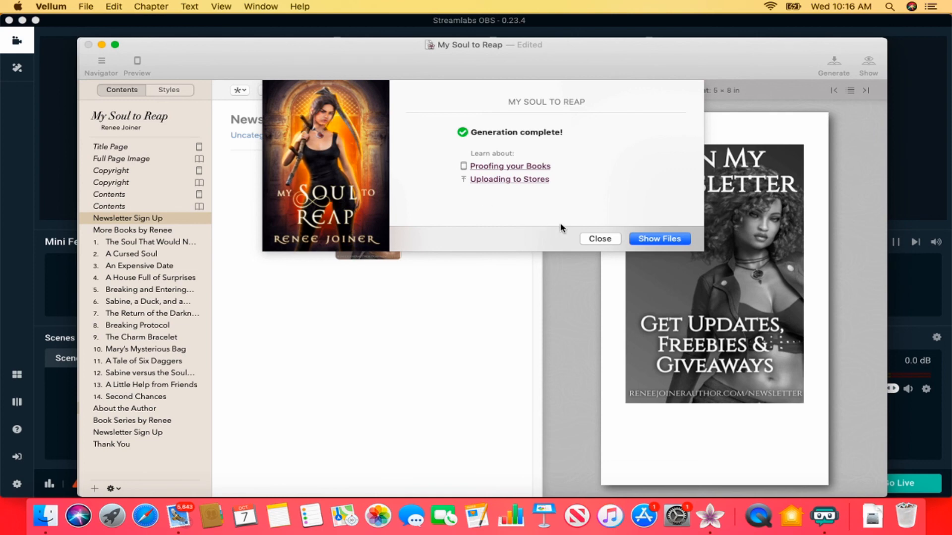
left_click(591, 242)
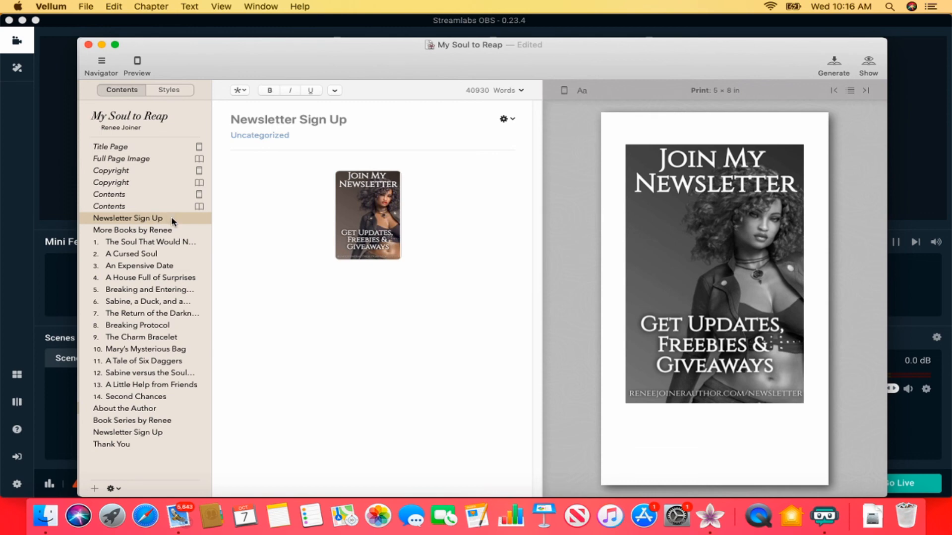
Undo the removal of the Free Audiobook! page and save the book.
key("super+z")
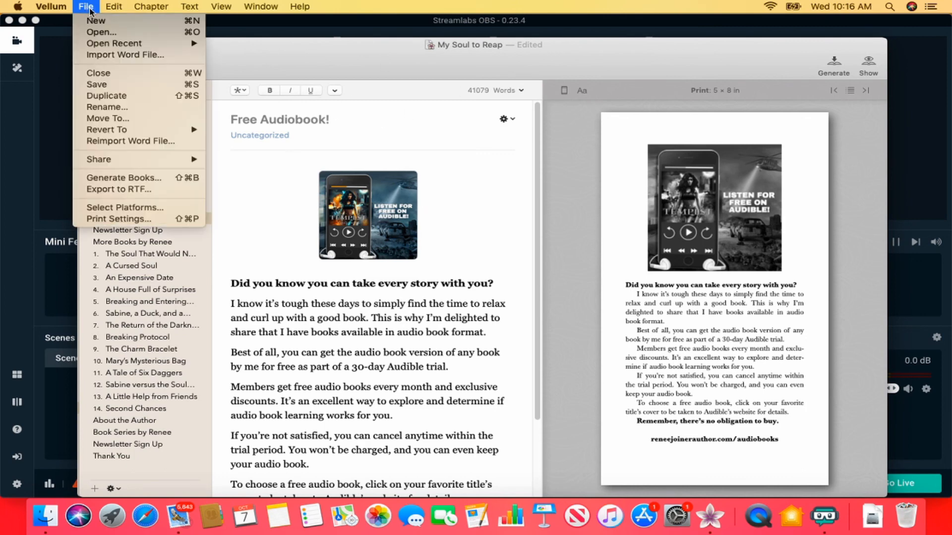
left_click(110, 86)
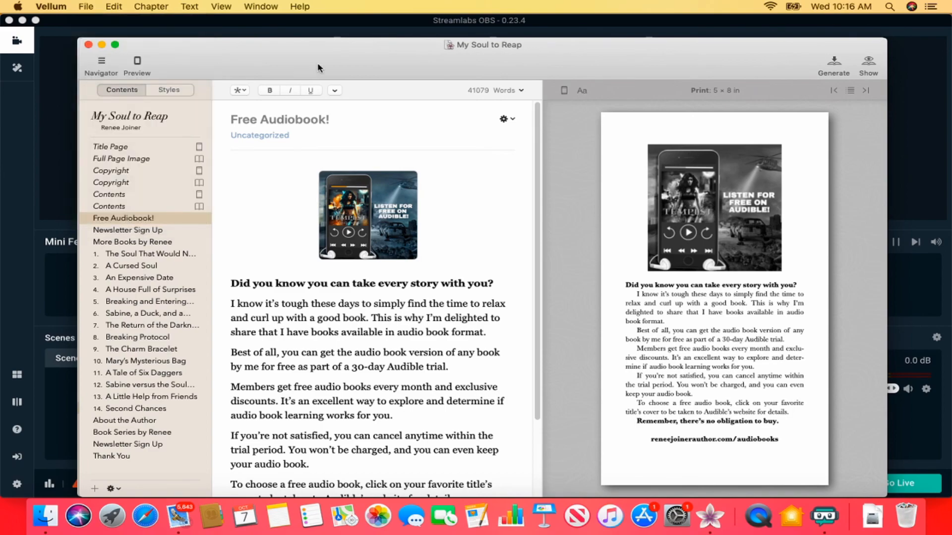